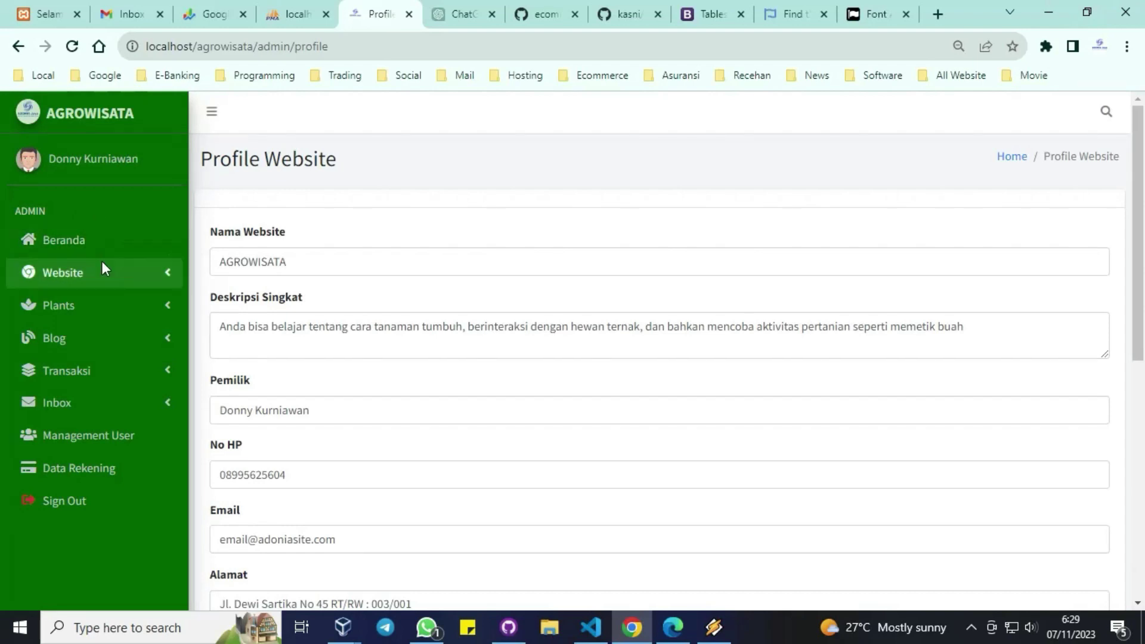
Step: Visit the Banner Section page under Website and scroll through it
{"action": "left_click", "coordinate": [104, 271]}
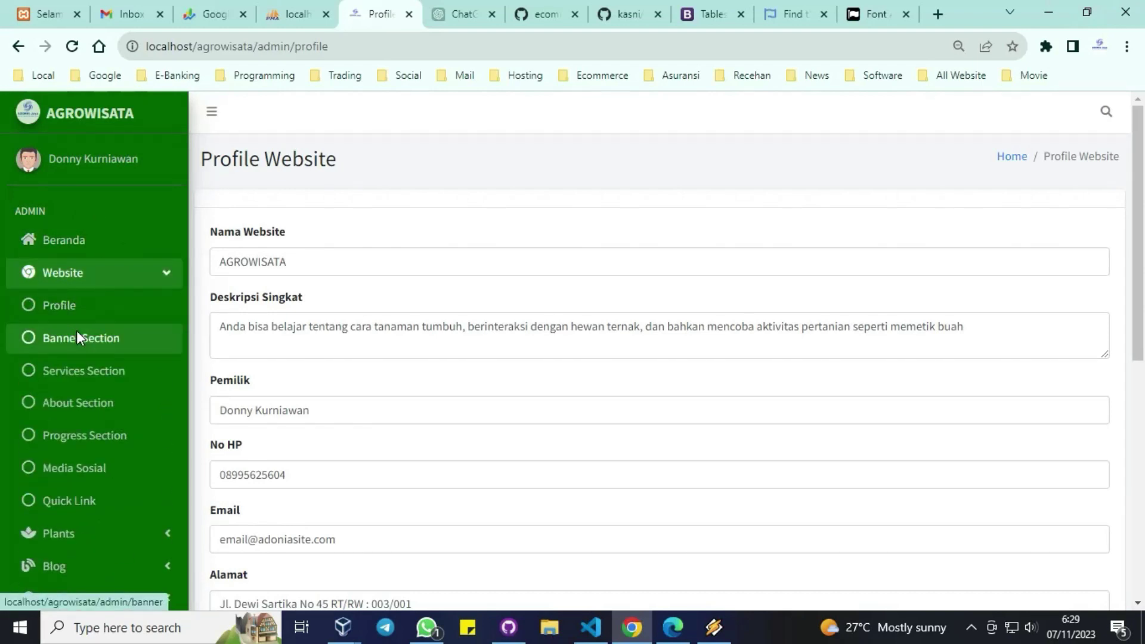
{"action": "scroll", "coordinate": [306, 350], "scroll_direction": "down", "scroll_amount": 4}
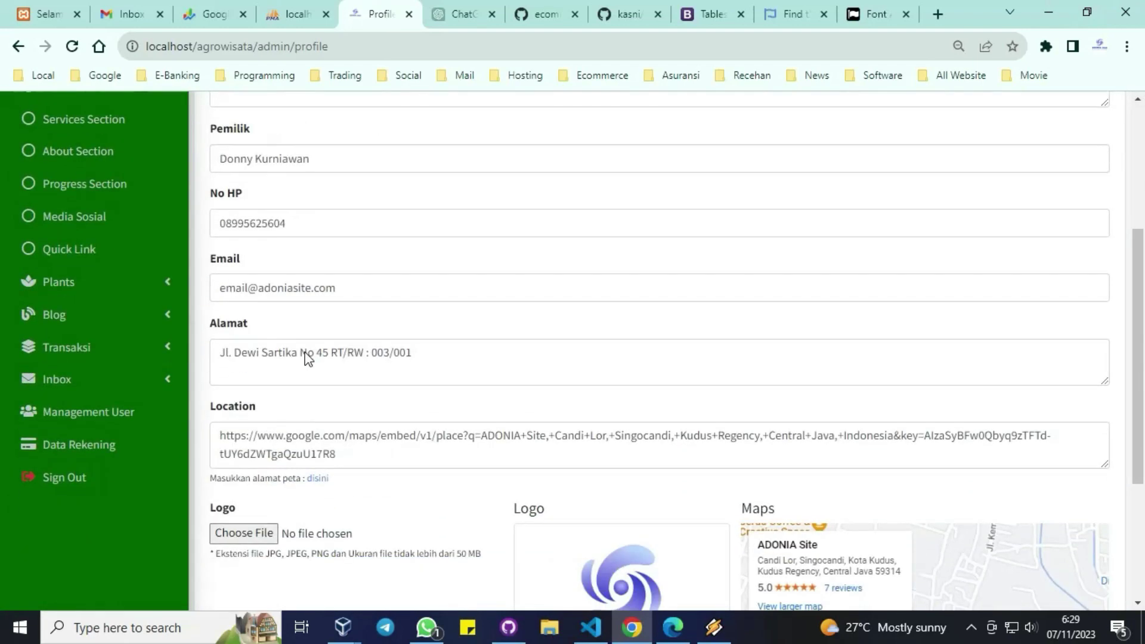
{"action": "scroll", "coordinate": [305, 352], "scroll_direction": "up", "scroll_amount": 3}
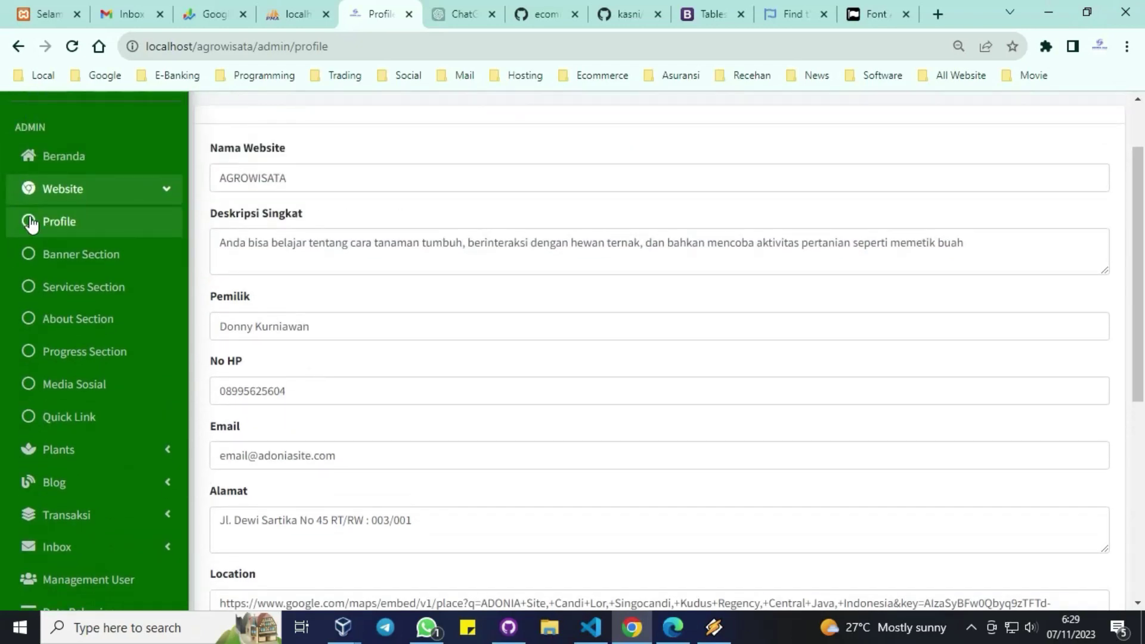
{"action": "left_click", "coordinate": [83, 256]}
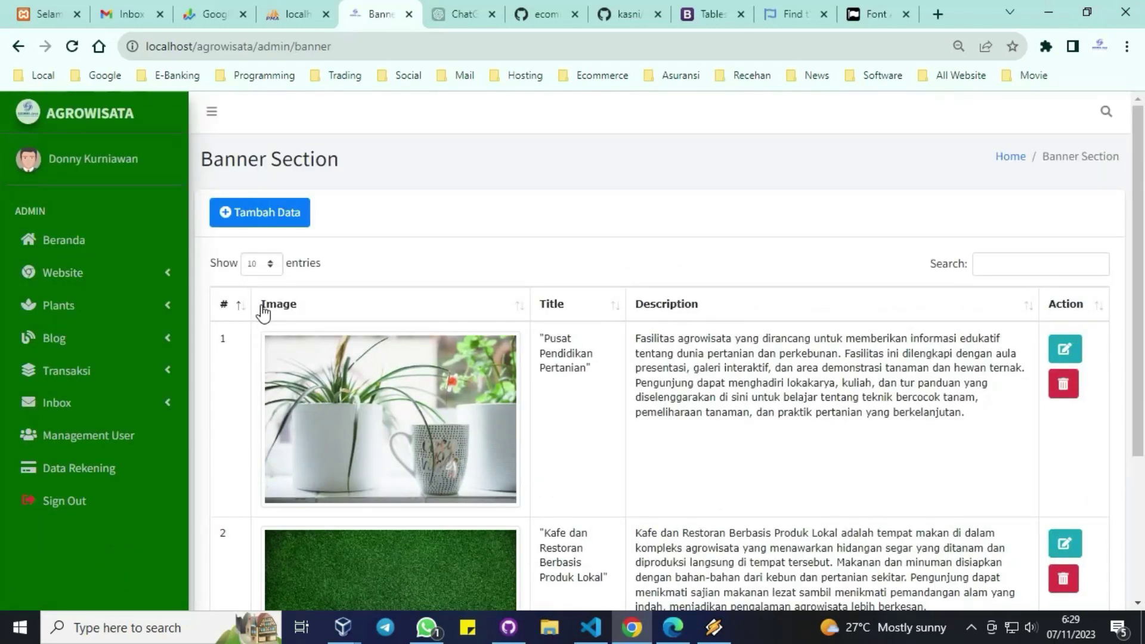
{"action": "scroll", "coordinate": [275, 307], "scroll_direction": "down", "scroll_amount": 2}
{"action": "scroll", "coordinate": [276, 308], "scroll_direction": "up", "scroll_amount": 1}
Step: Visit the Services, About Us and Progress Section pages in turn
{"action": "left_click", "coordinate": [96, 190]}
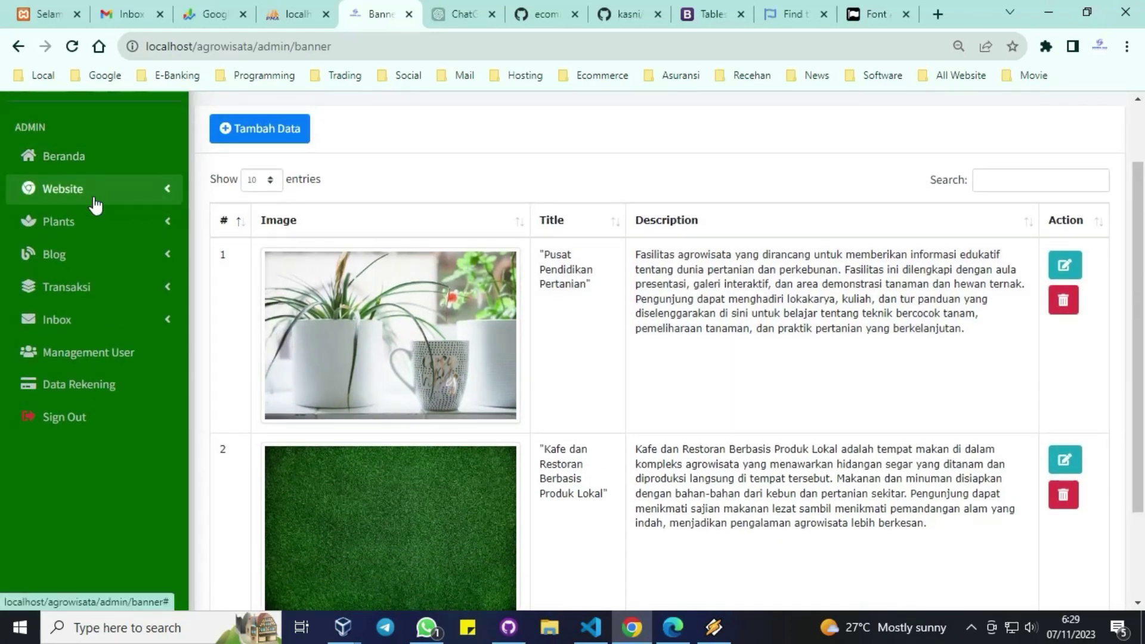
{"action": "left_click", "coordinate": [79, 292]}
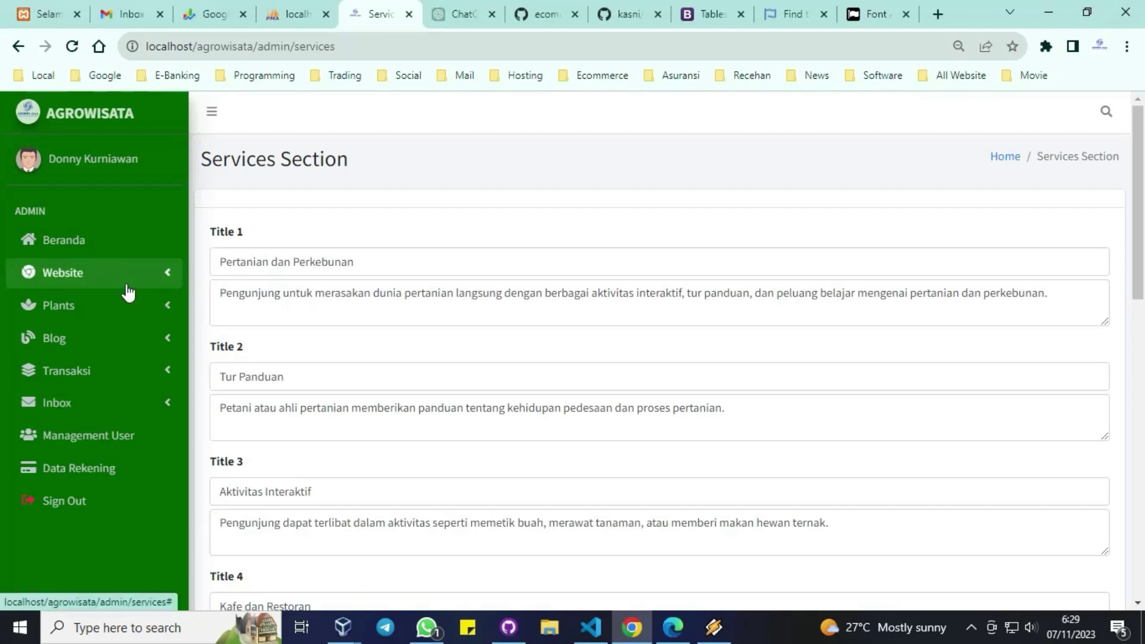
{"action": "left_click", "coordinate": [127, 285]}
{"action": "left_click", "coordinate": [87, 400]}
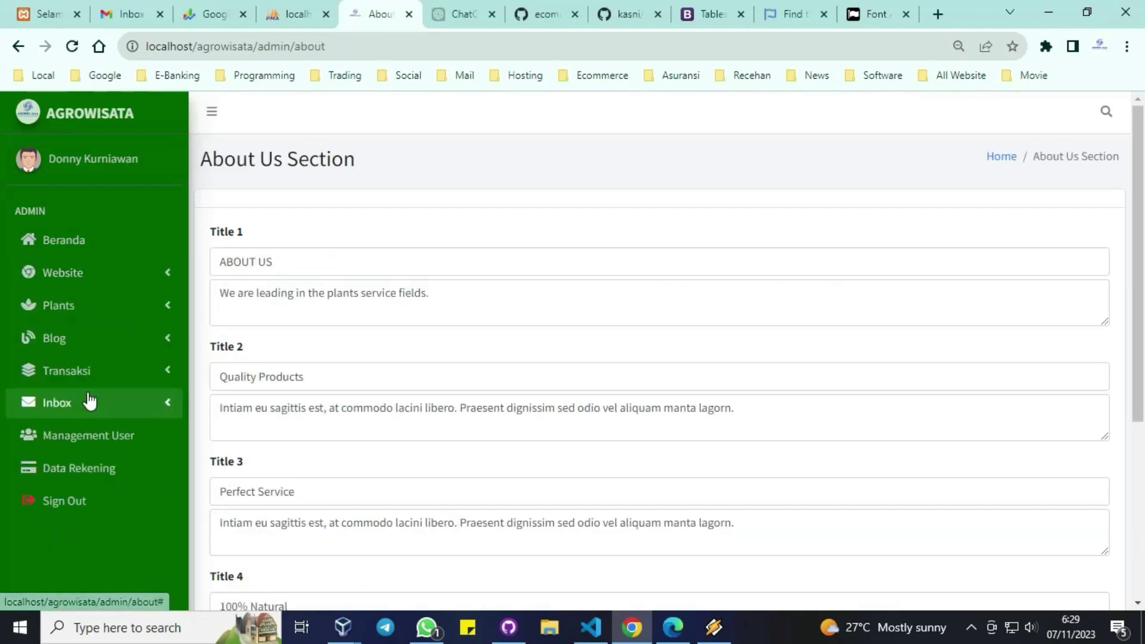
{"action": "left_click", "coordinate": [155, 282]}
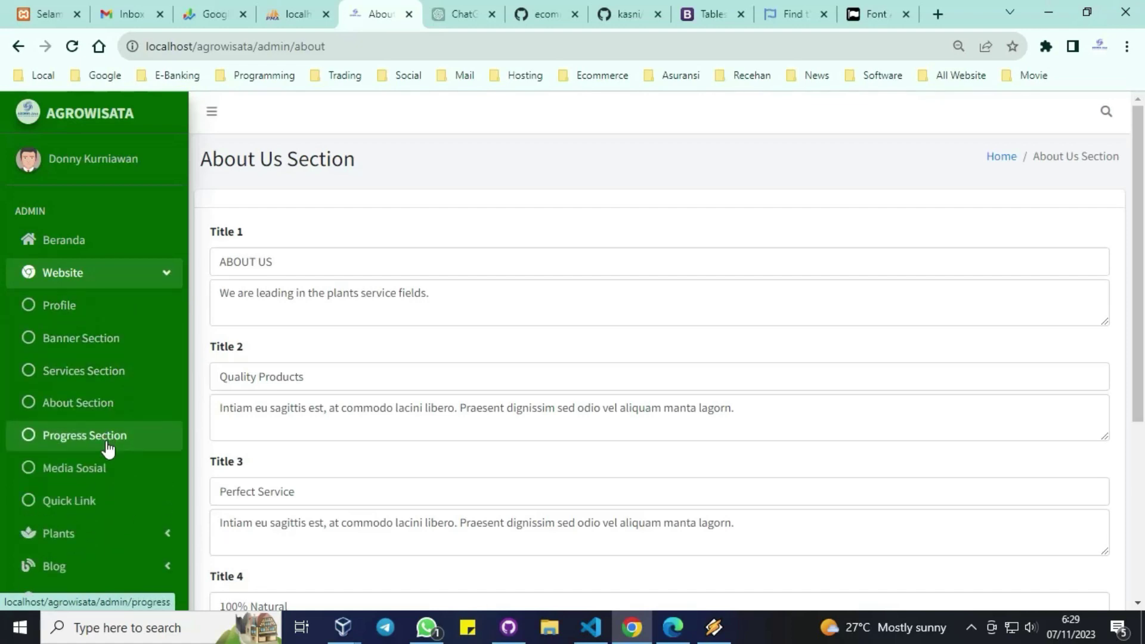
{"action": "left_click", "coordinate": [107, 449]}
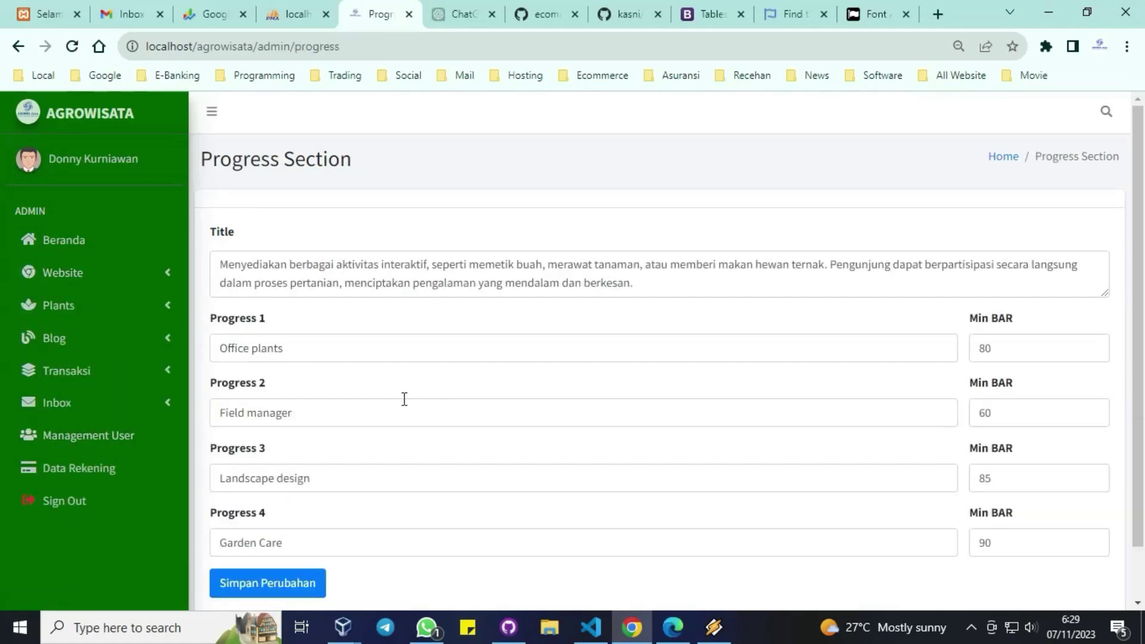
{"action": "scroll", "coordinate": [405, 399], "scroll_direction": "down", "scroll_amount": 1}
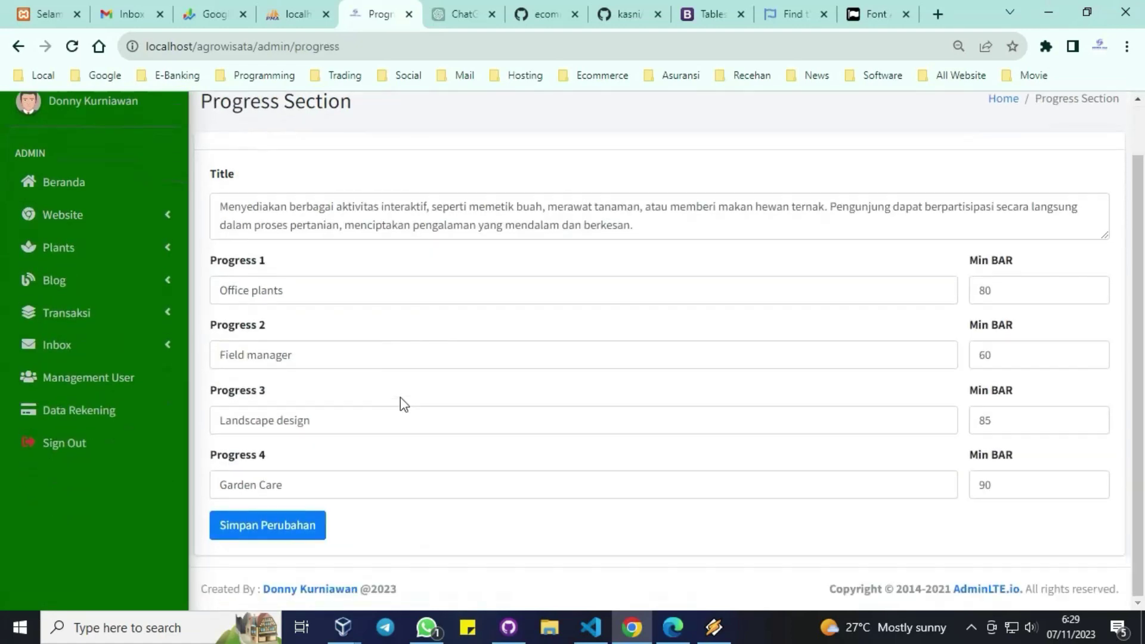
Step: Open the Quick Link Section page and scroll its table of six links
{"action": "left_click", "coordinate": [107, 215]}
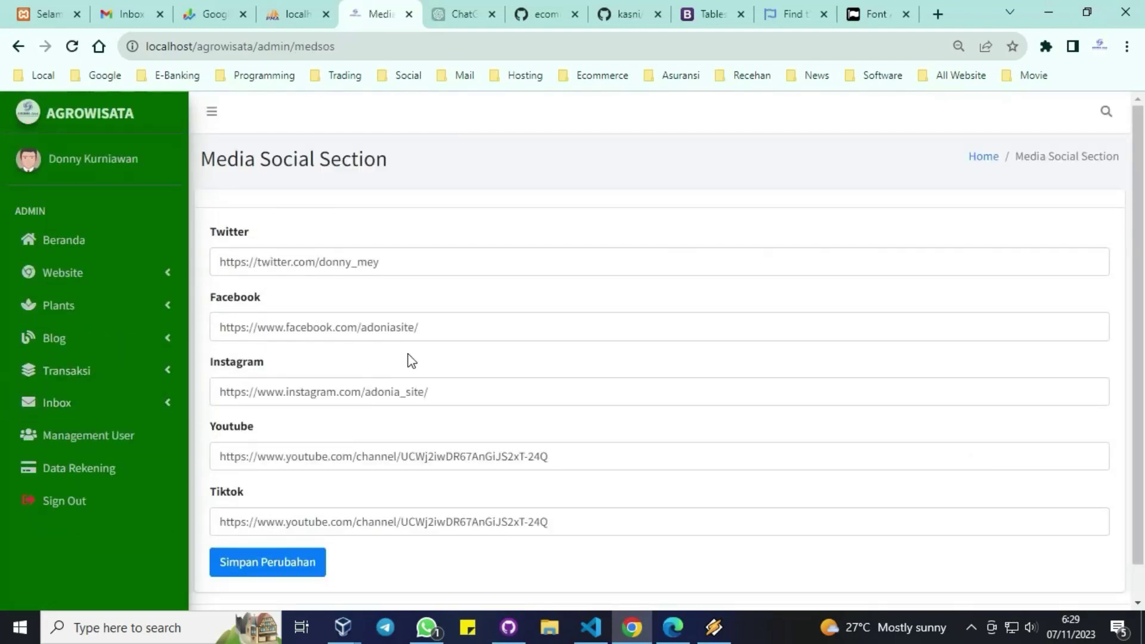
{"action": "left_click", "coordinate": [134, 274]}
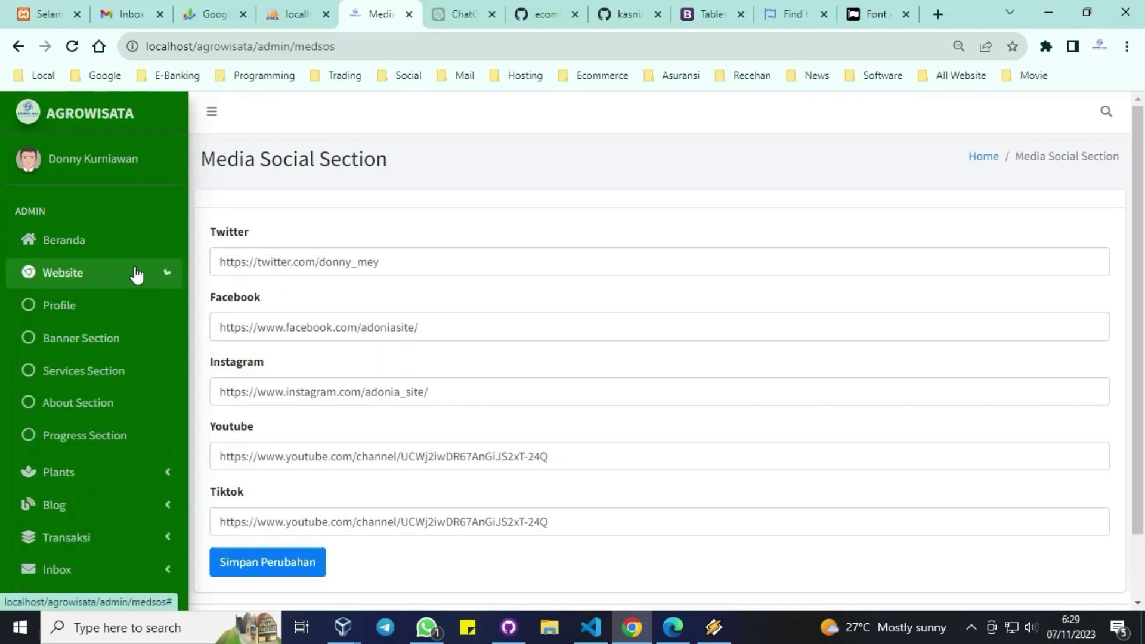
{"action": "left_click", "coordinate": [75, 502]}
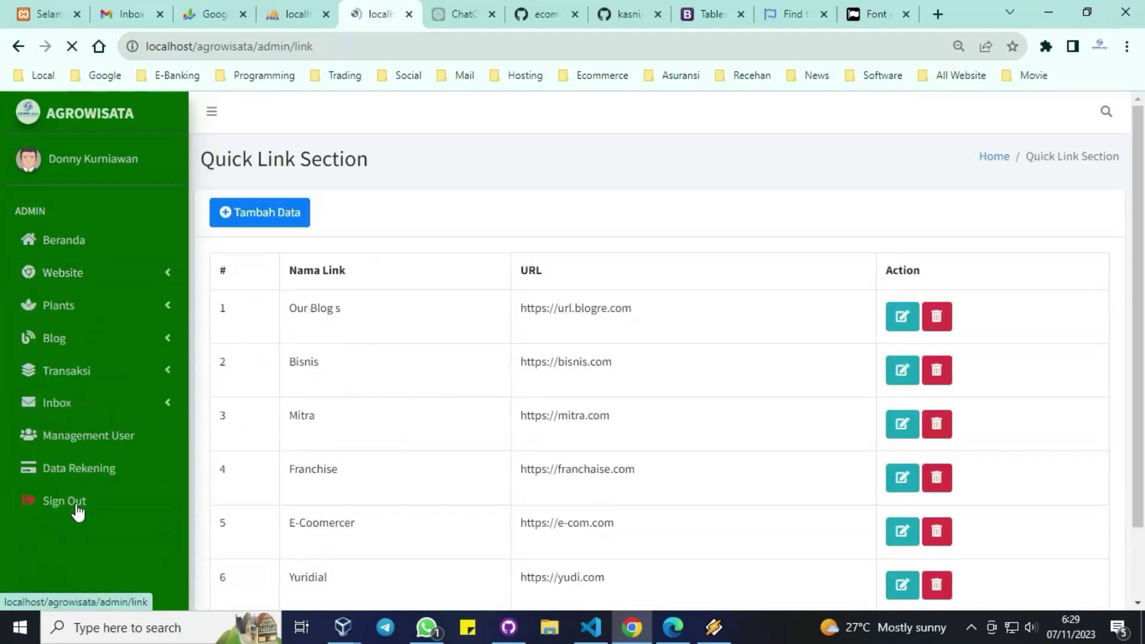
{"action": "scroll", "coordinate": [475, 346], "scroll_direction": "down", "scroll_amount": 2}
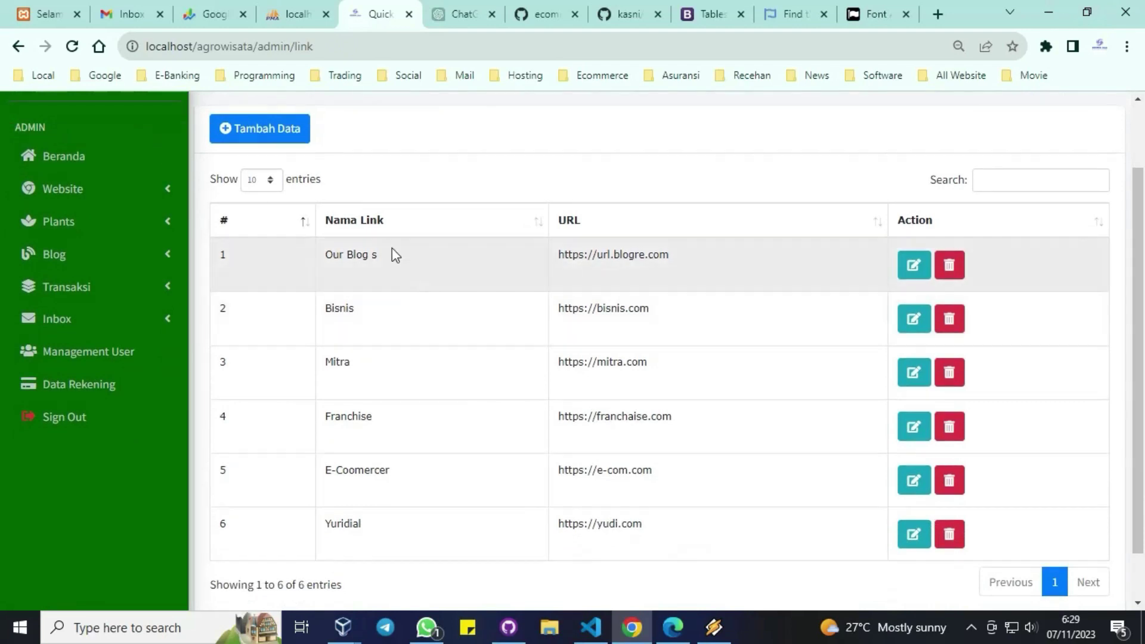
{"action": "left_click", "coordinate": [112, 222]}
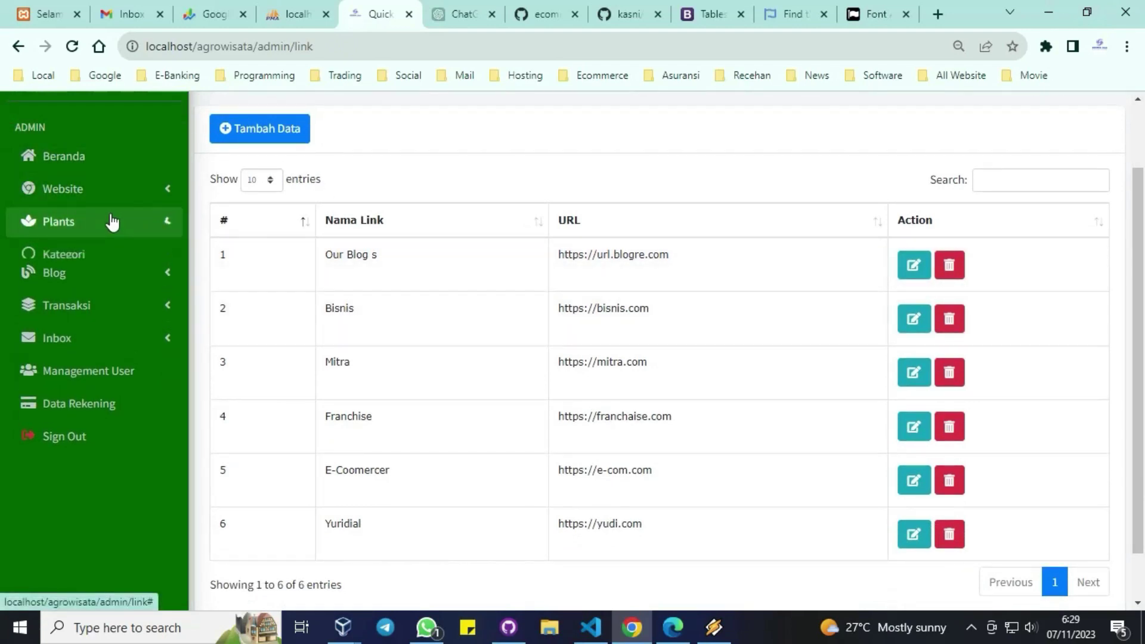
Step: Preview the plant Kategori list, its Tanaman Hias edit form and the add-category form, unsaved
{"action": "left_click", "coordinate": [78, 256]}
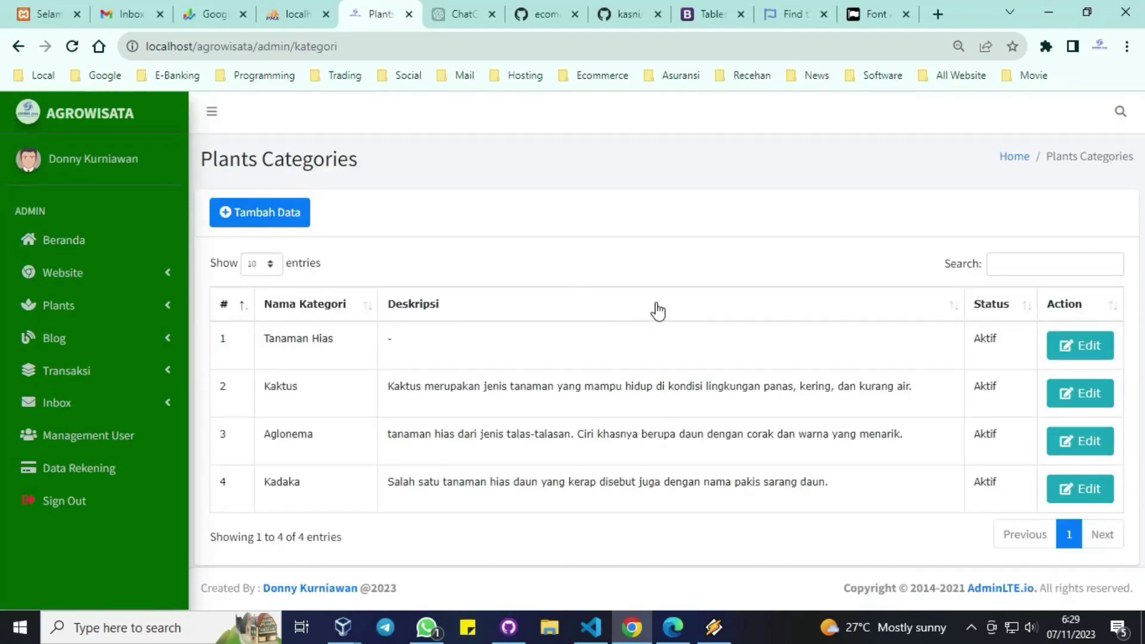
{"action": "left_click", "coordinate": [1074, 353]}
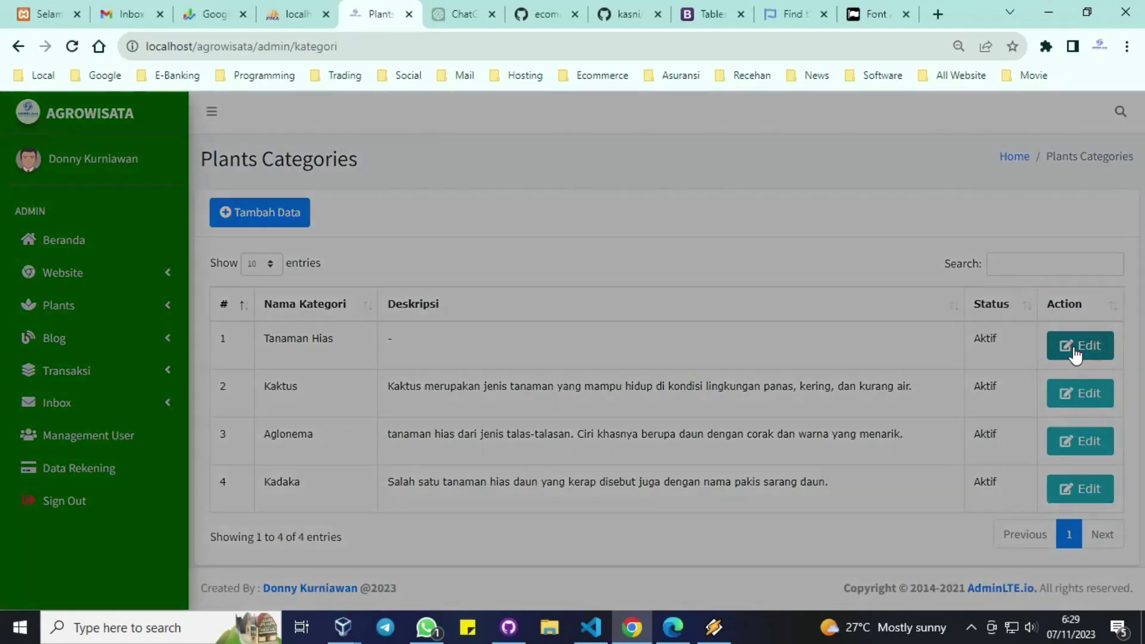
{"action": "left_click", "coordinate": [1075, 352]}
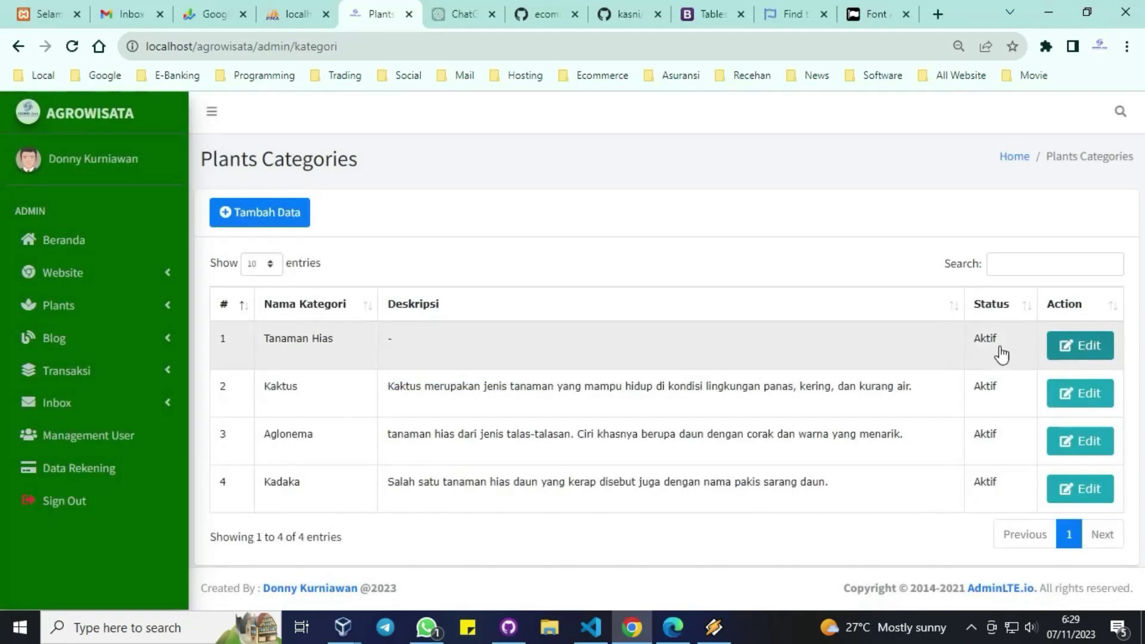
{"action": "left_click", "coordinate": [281, 220]}
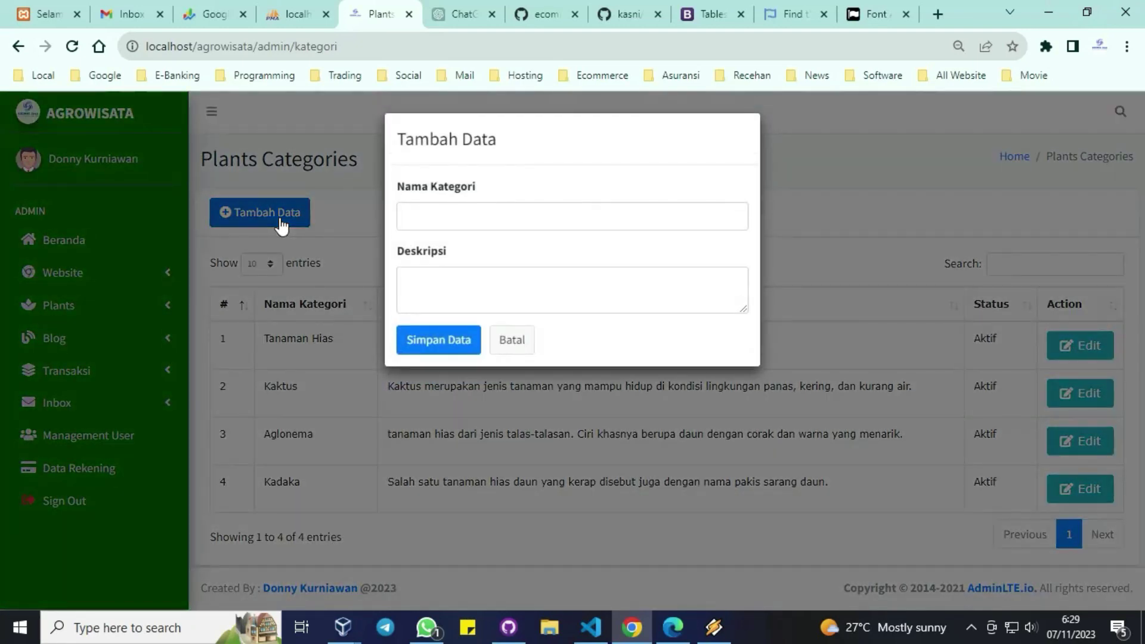
{"action": "left_click", "coordinate": [328, 216]}
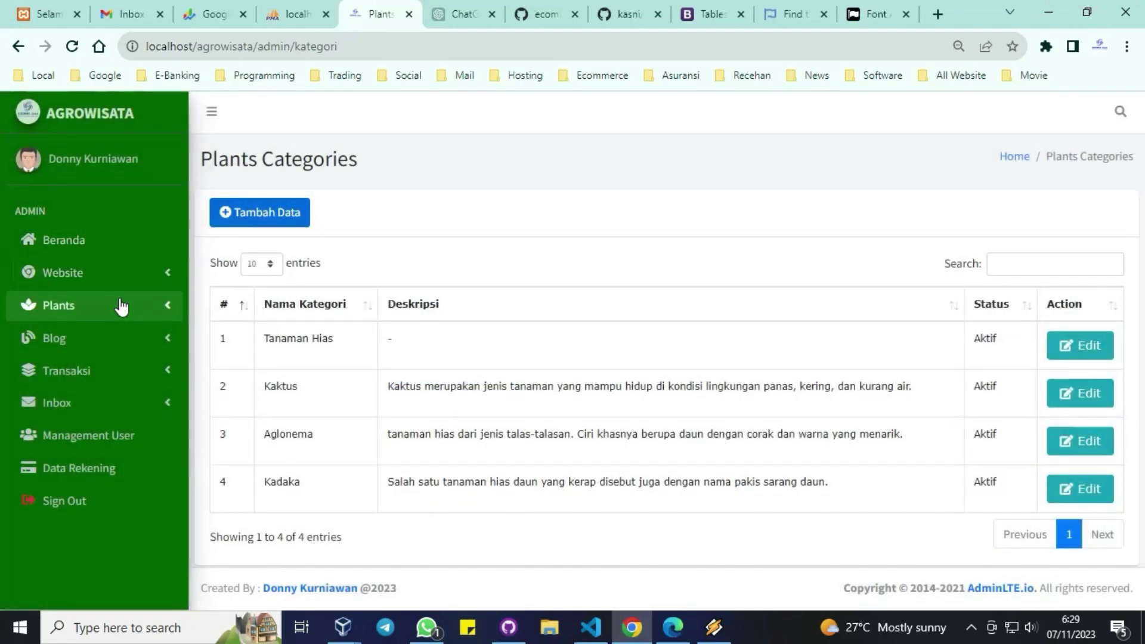
Step: Open the plant Input Data list and preview the new-plant form without saving
{"action": "left_click", "coordinate": [121, 307]}
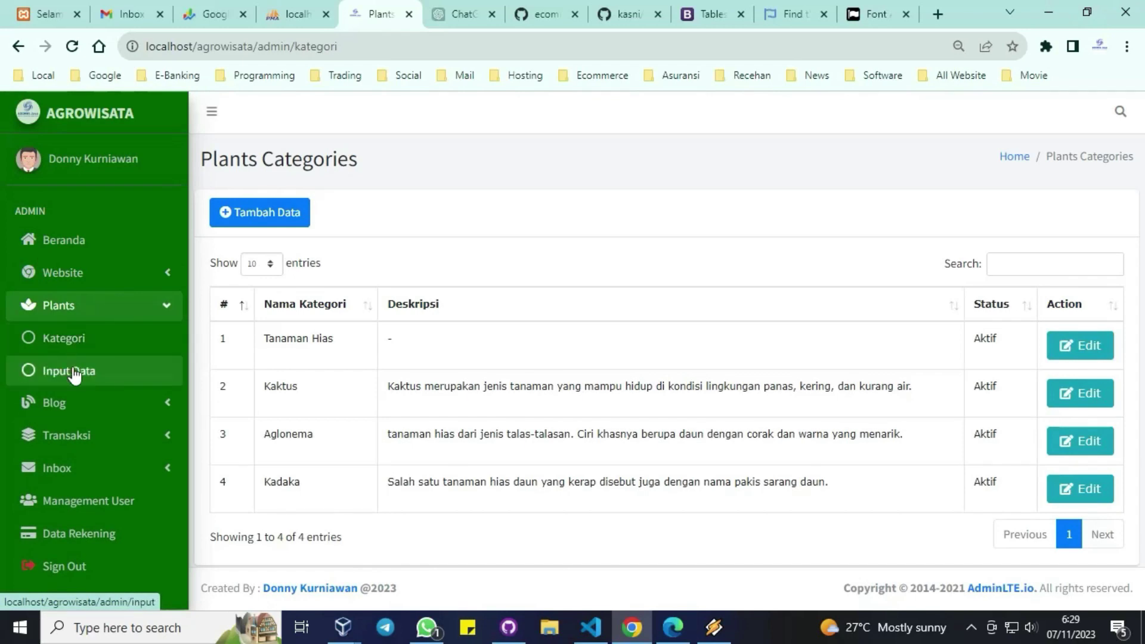
{"action": "left_click", "coordinate": [73, 371]}
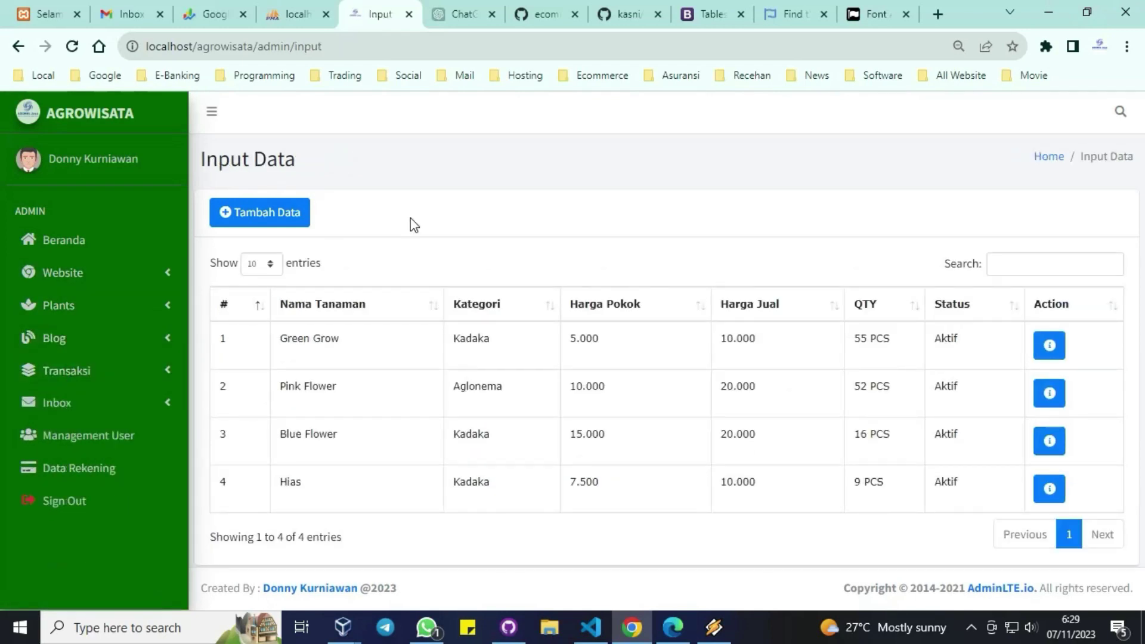
{"action": "left_click", "coordinate": [265, 216]}
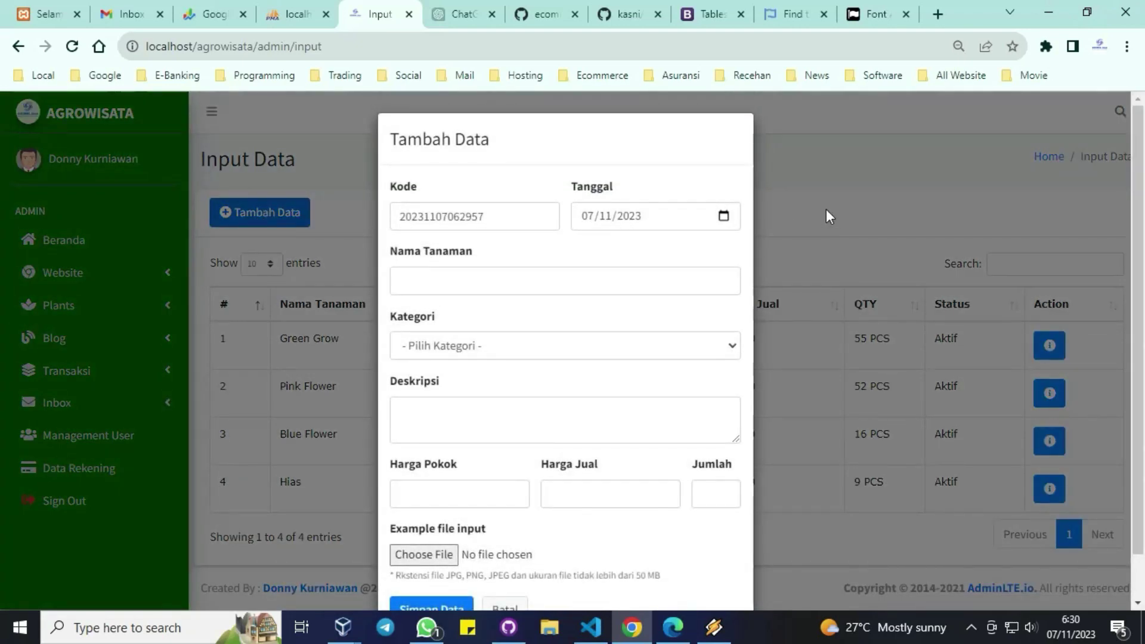
{"action": "left_click", "coordinate": [826, 210]}
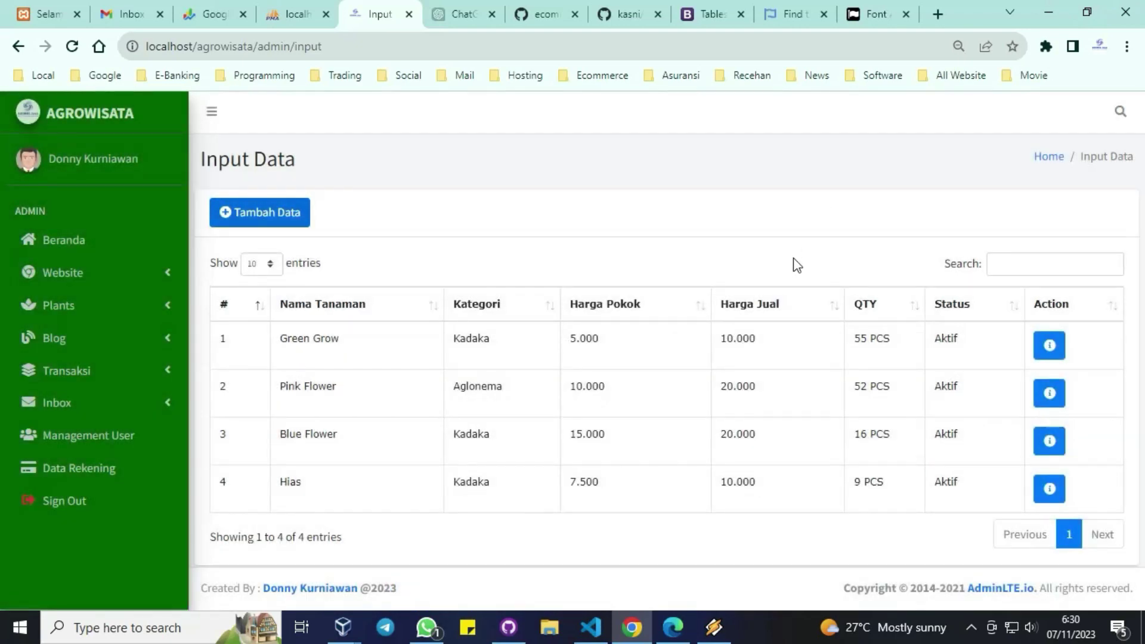
Step: View the Green Grow plant's details, then return to the plant list
{"action": "left_click", "coordinate": [1048, 355]}
{"action": "scroll", "coordinate": [860, 336], "scroll_direction": "down", "scroll_amount": 3}
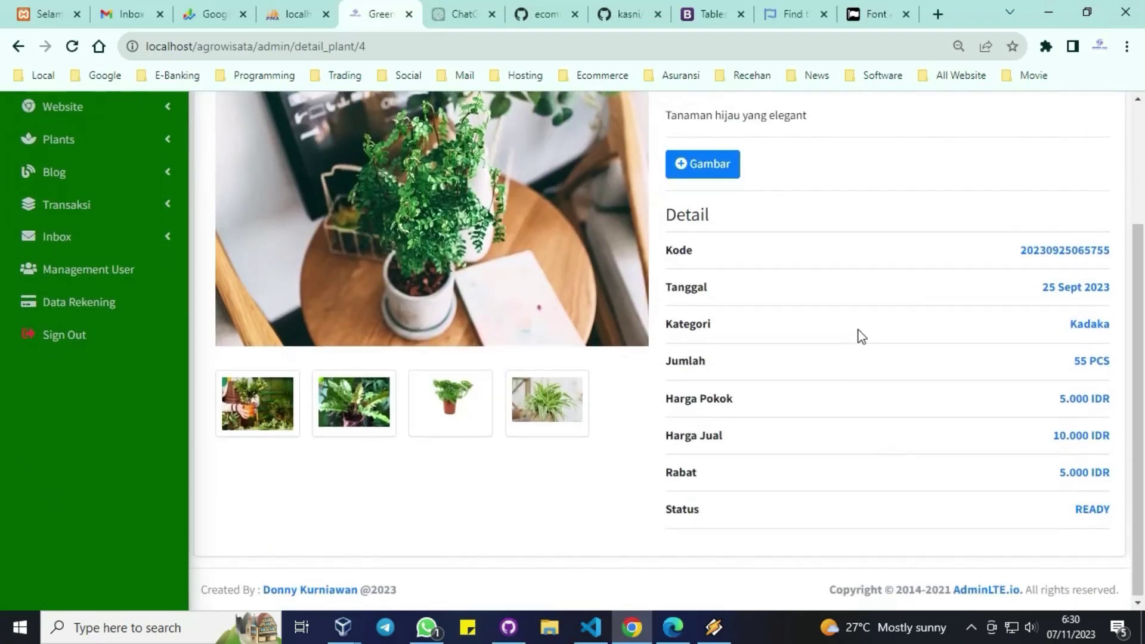
{"action": "scroll", "coordinate": [861, 336], "scroll_direction": "up", "scroll_amount": 2}
{"action": "scroll", "coordinate": [811, 242], "scroll_direction": "up", "scroll_amount": 2}
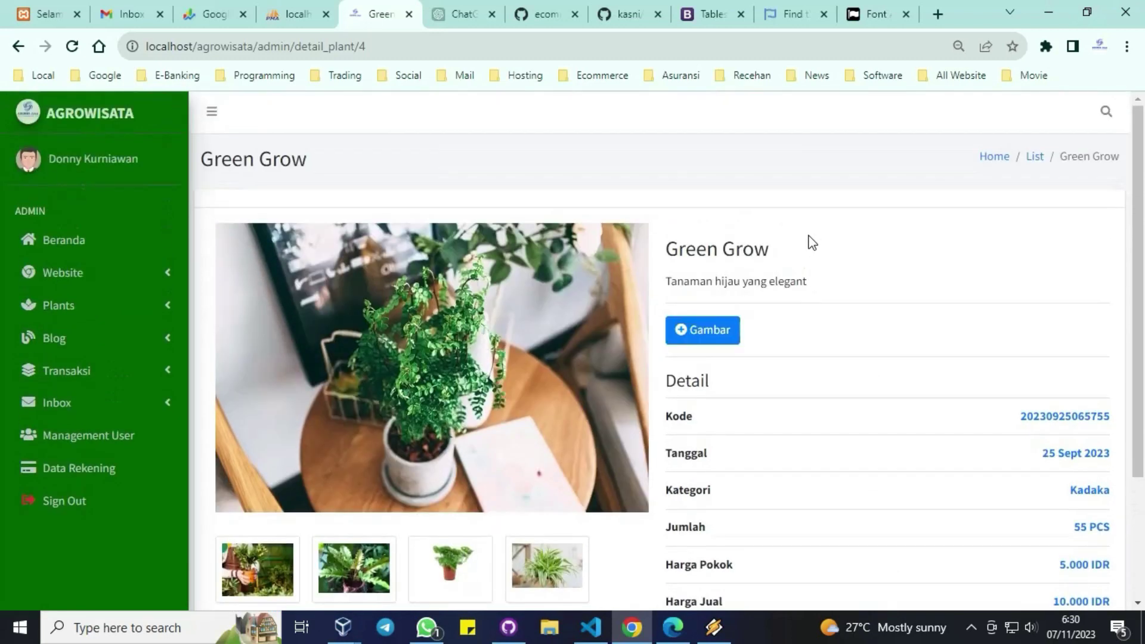
{"action": "left_click", "coordinate": [1032, 160]}
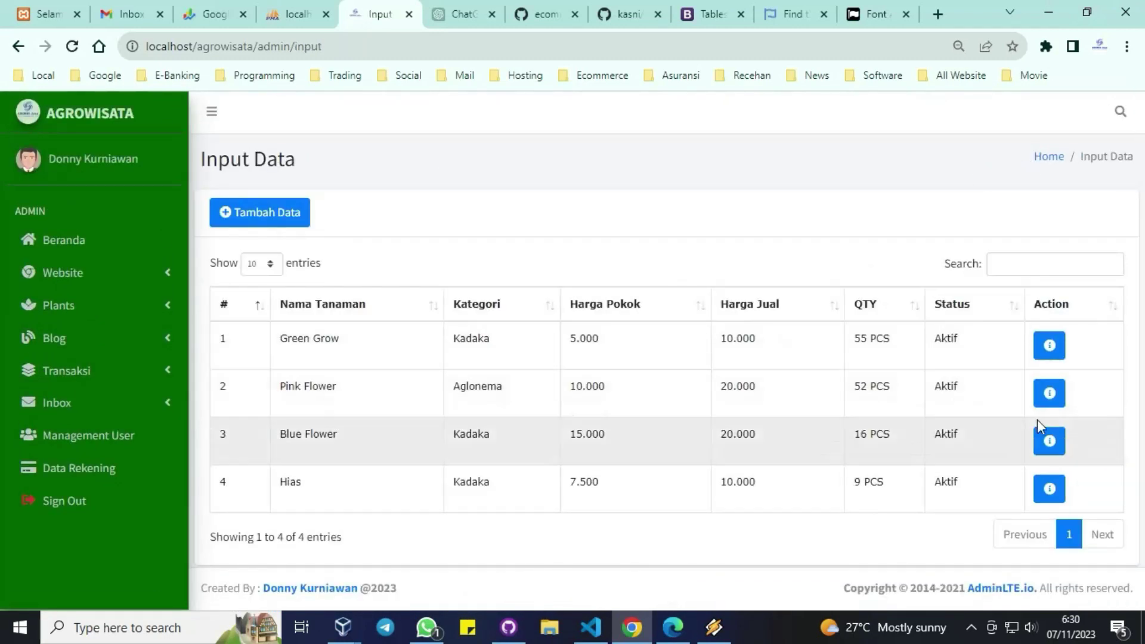
Step: View the Pink Flower plant's details: Aglonema, 52 PCS, 20.000 IDR
{"action": "left_click", "coordinate": [1048, 392]}
{"action": "scroll", "coordinate": [851, 382], "scroll_direction": "down", "scroll_amount": 2}
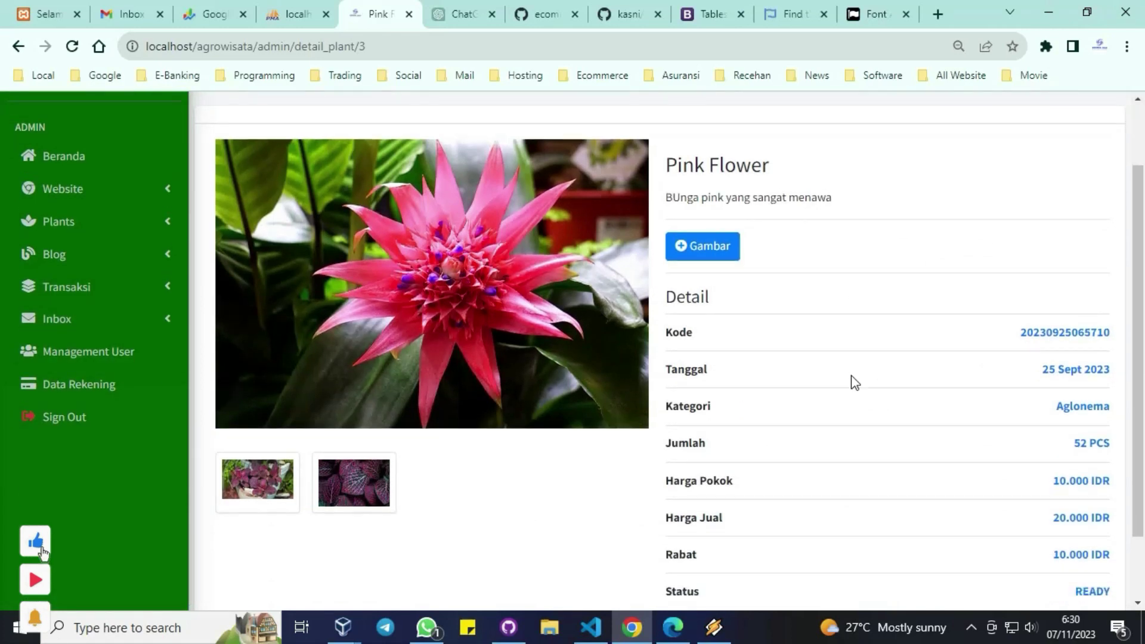
{"action": "scroll", "coordinate": [851, 376], "scroll_direction": "down", "scroll_amount": 2}
{"action": "scroll", "coordinate": [852, 377], "scroll_direction": "up", "scroll_amount": 4}
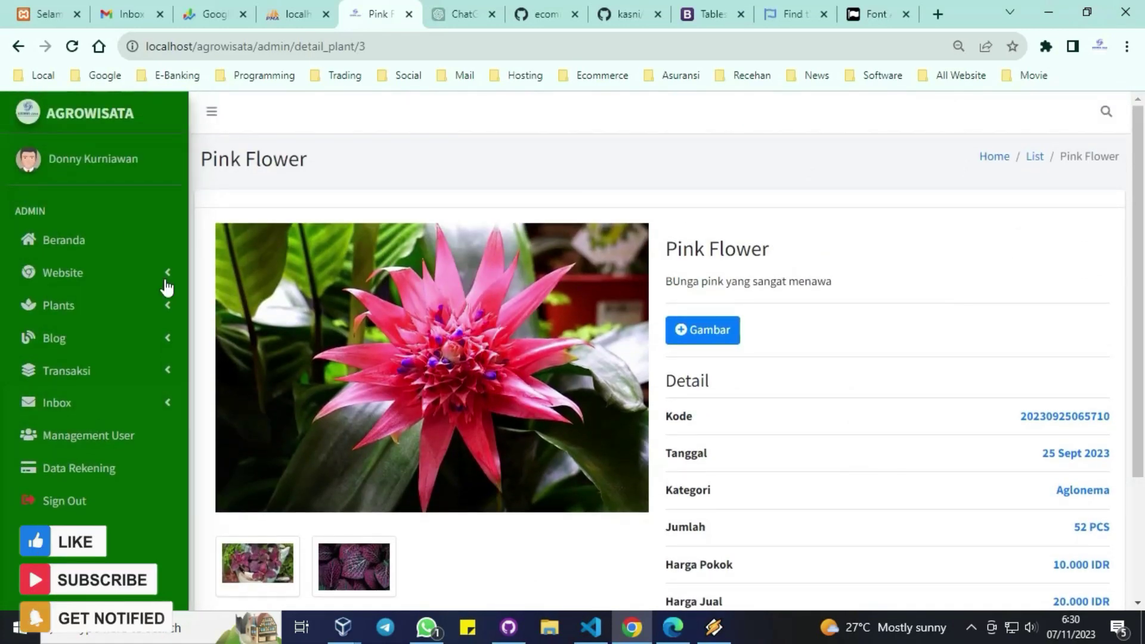
{"action": "left_click", "coordinate": [90, 339]}
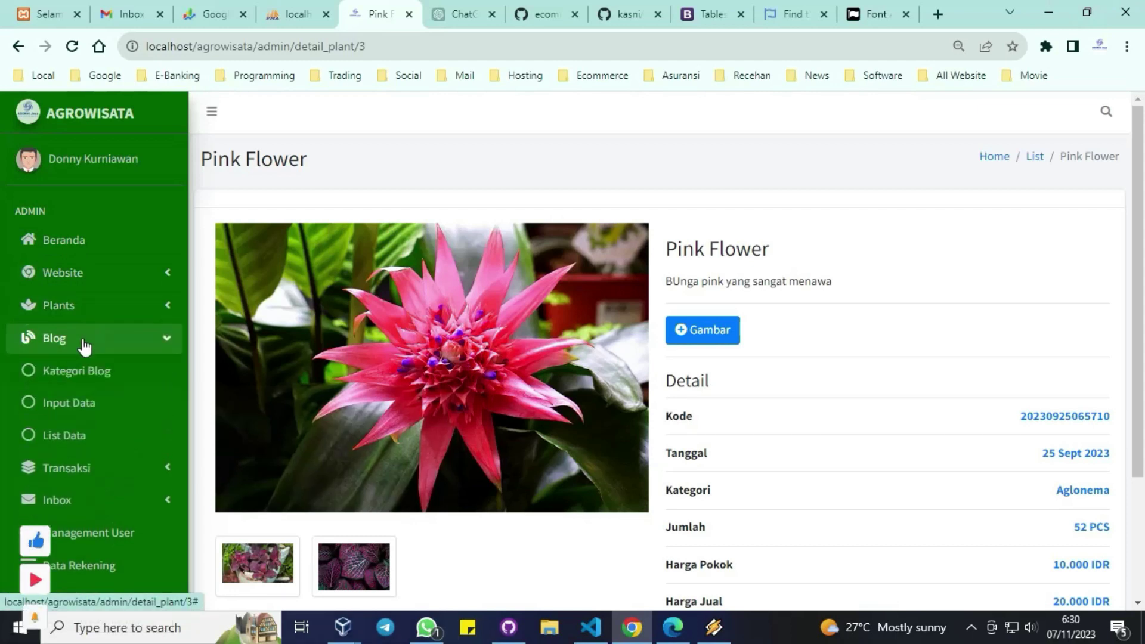
Step: Preview the Kategori Blog list, its add form and the News category editor unsaved
{"action": "left_click", "coordinate": [78, 370]}
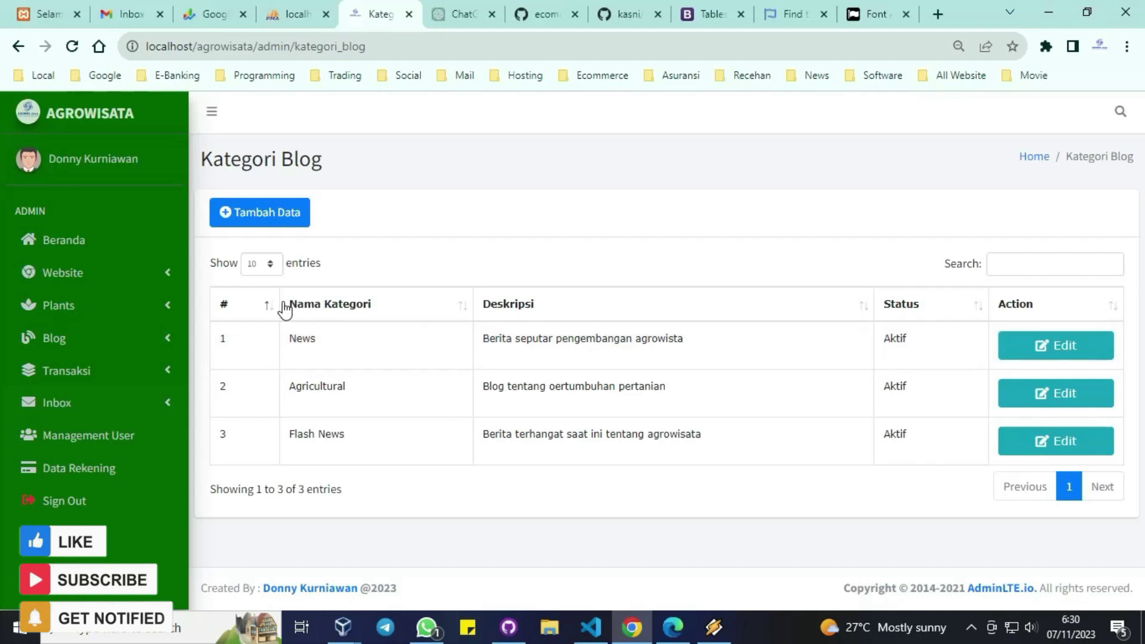
{"action": "left_click", "coordinate": [267, 215]}
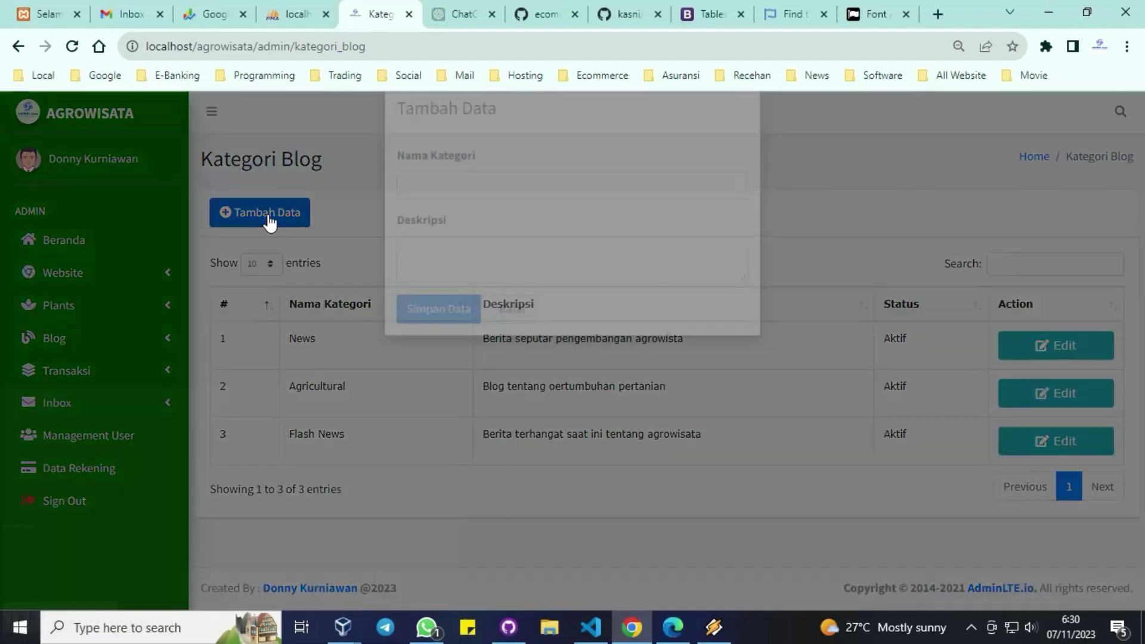
{"action": "left_click", "coordinate": [267, 214]}
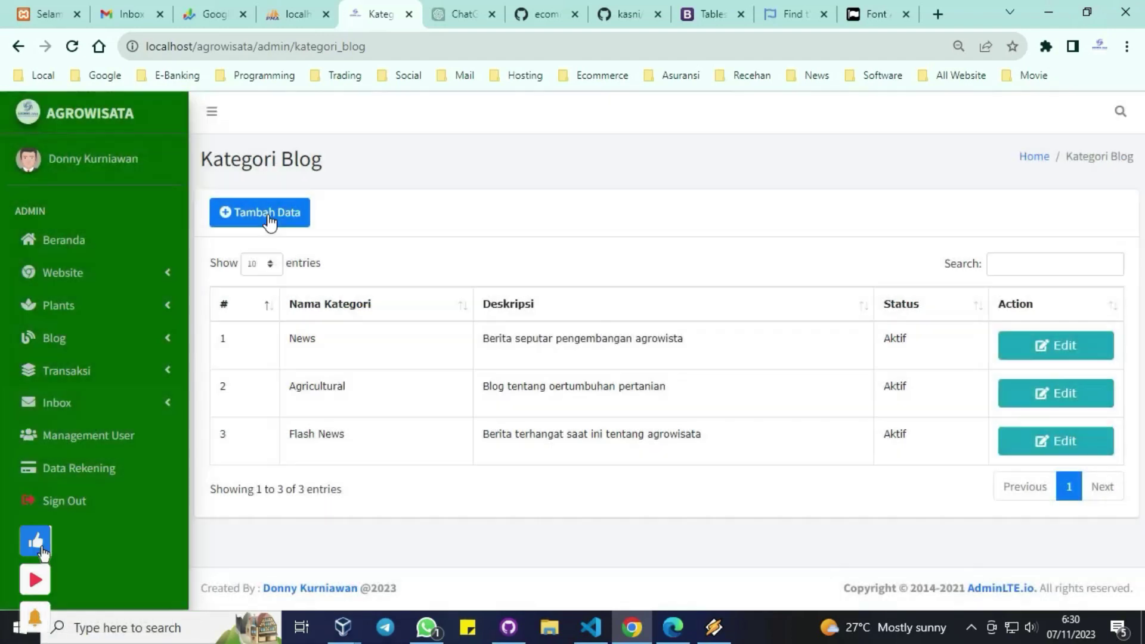
{"action": "left_click", "coordinate": [1055, 353]}
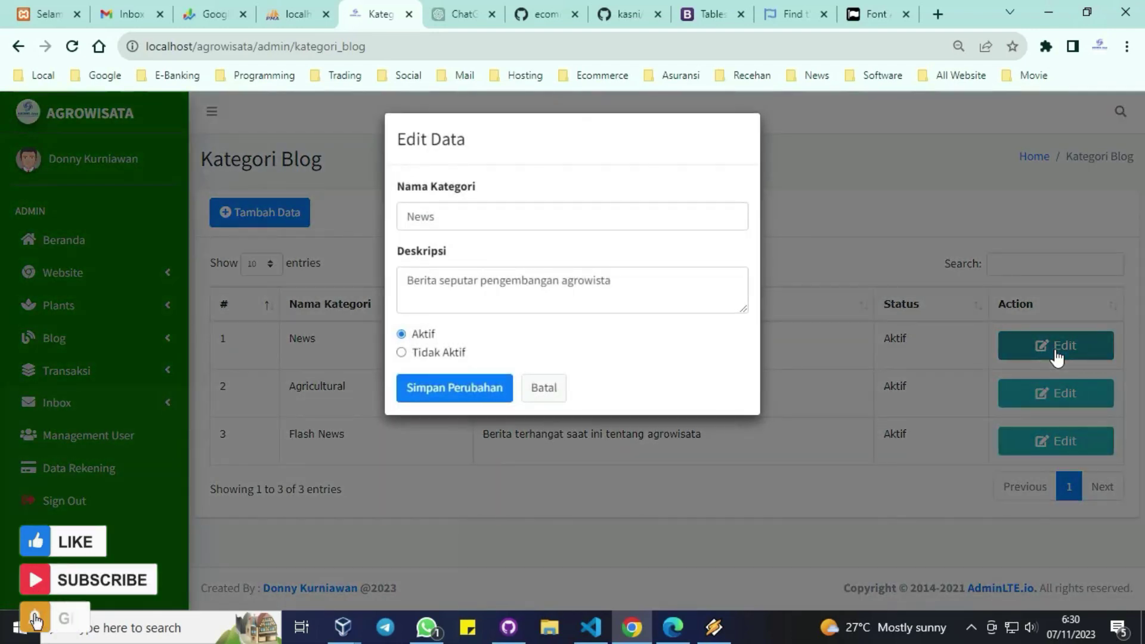
{"action": "left_click", "coordinate": [1054, 348]}
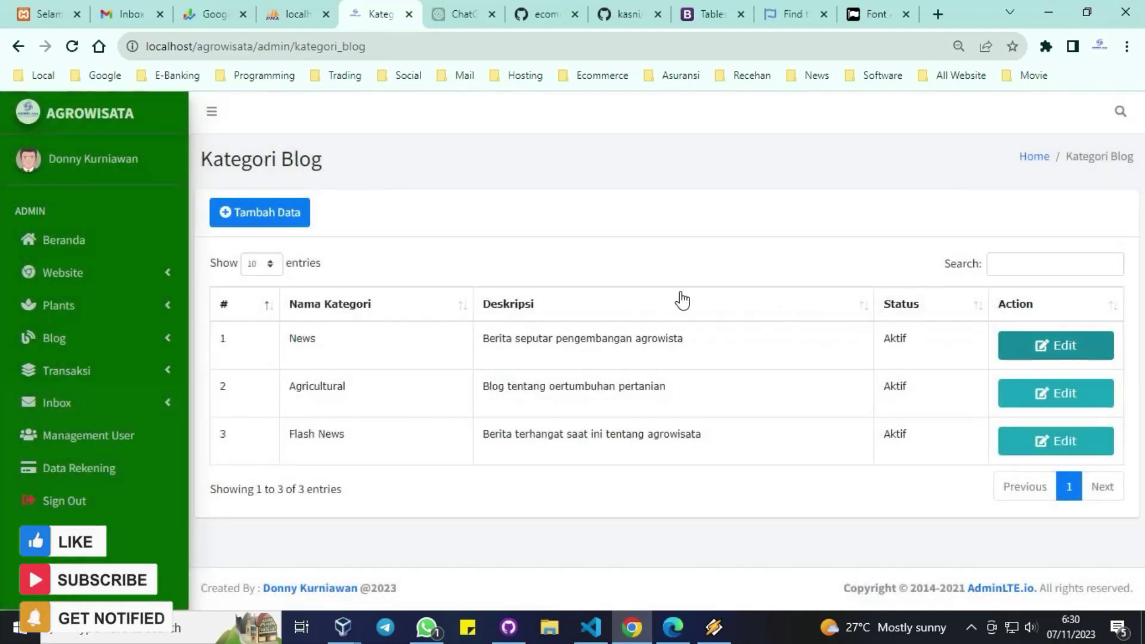
Step: Open the blog Input Data form and check its available post categories
{"action": "left_click", "coordinate": [63, 343]}
{"action": "left_click", "coordinate": [61, 407]}
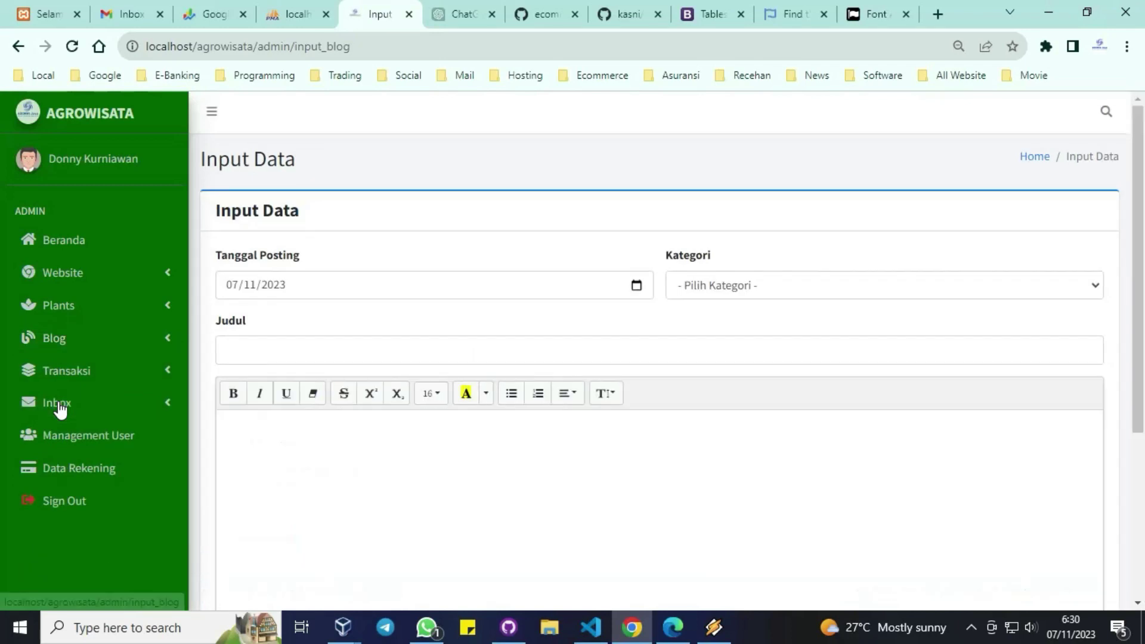
{"action": "scroll", "coordinate": [597, 355], "scroll_direction": "down", "scroll_amount": 1}
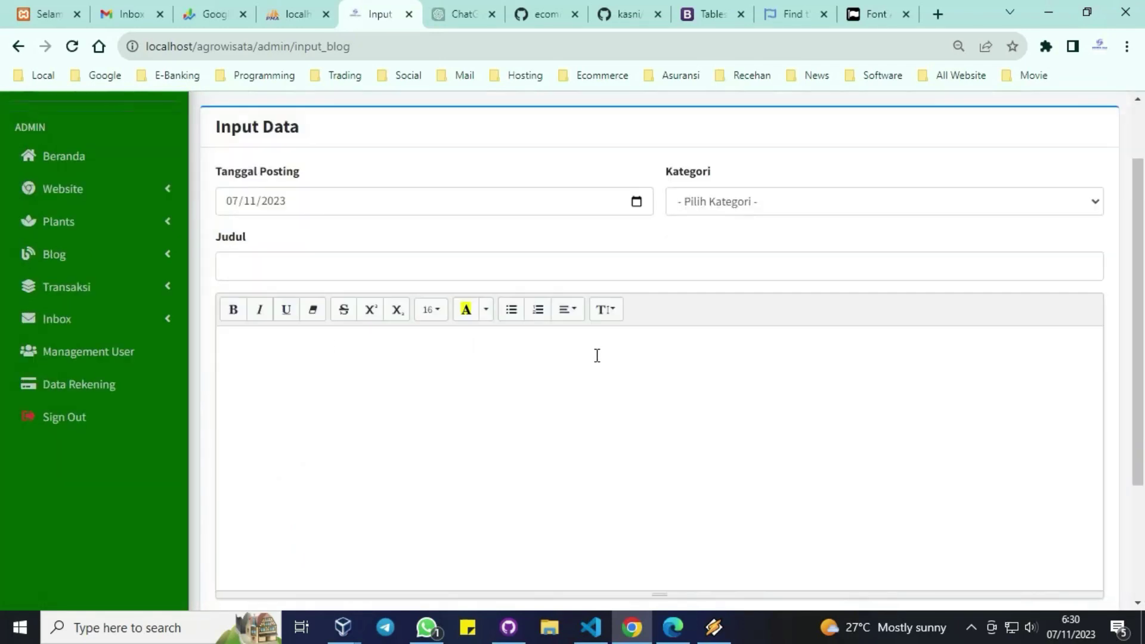
{"action": "left_click", "coordinate": [808, 215]}
{"action": "left_click", "coordinate": [805, 209]}
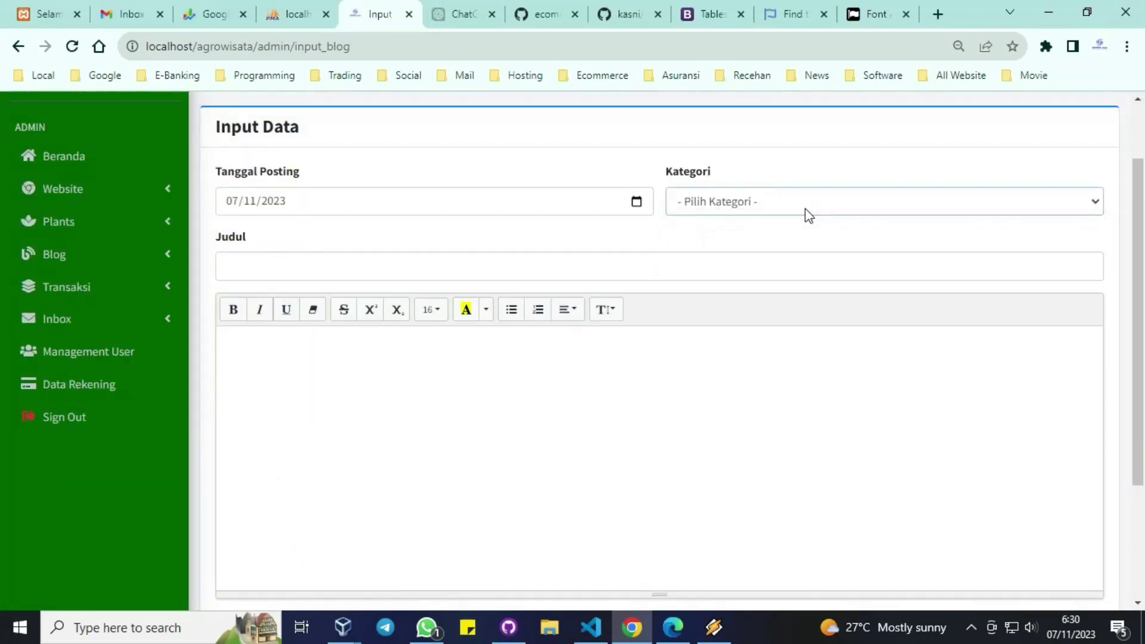
{"action": "scroll", "coordinate": [629, 332], "scroll_direction": "down", "scroll_amount": 2}
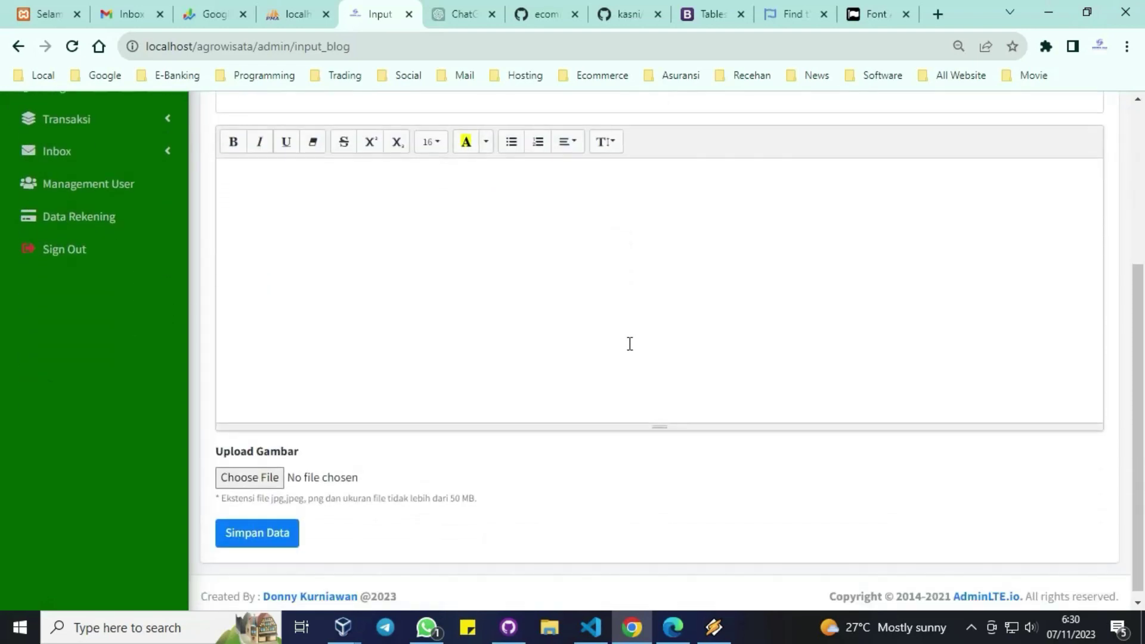
{"action": "scroll", "coordinate": [630, 345], "scroll_direction": "up", "scroll_amount": 3}
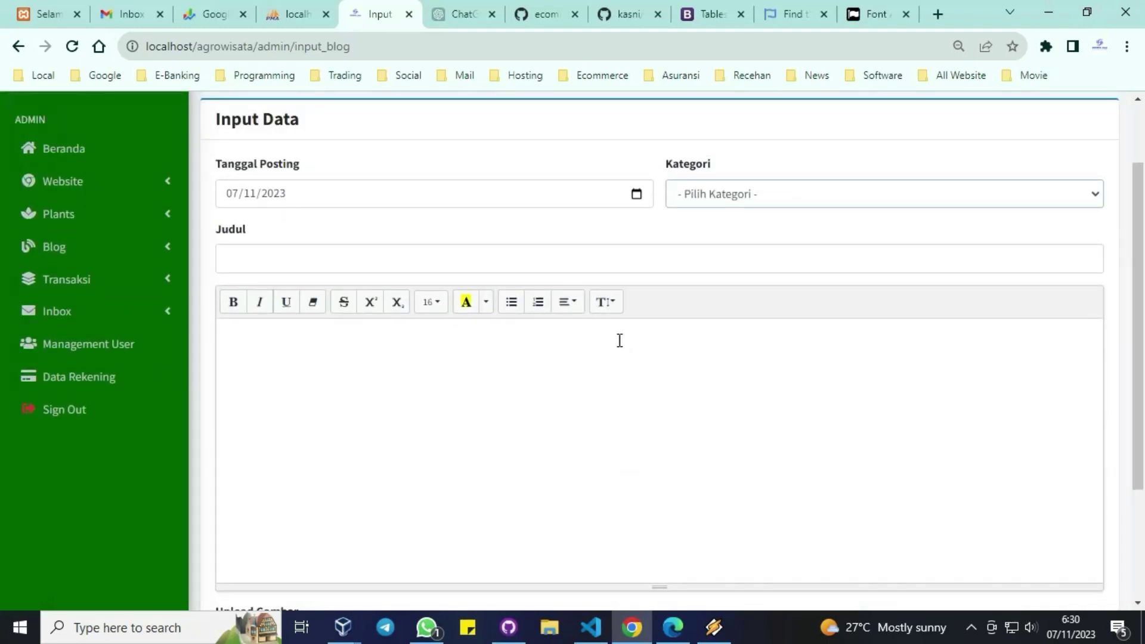
Step: Browse the blog List Data, then open Transaksi > Verifikasi payments
{"action": "left_click", "coordinate": [109, 252]}
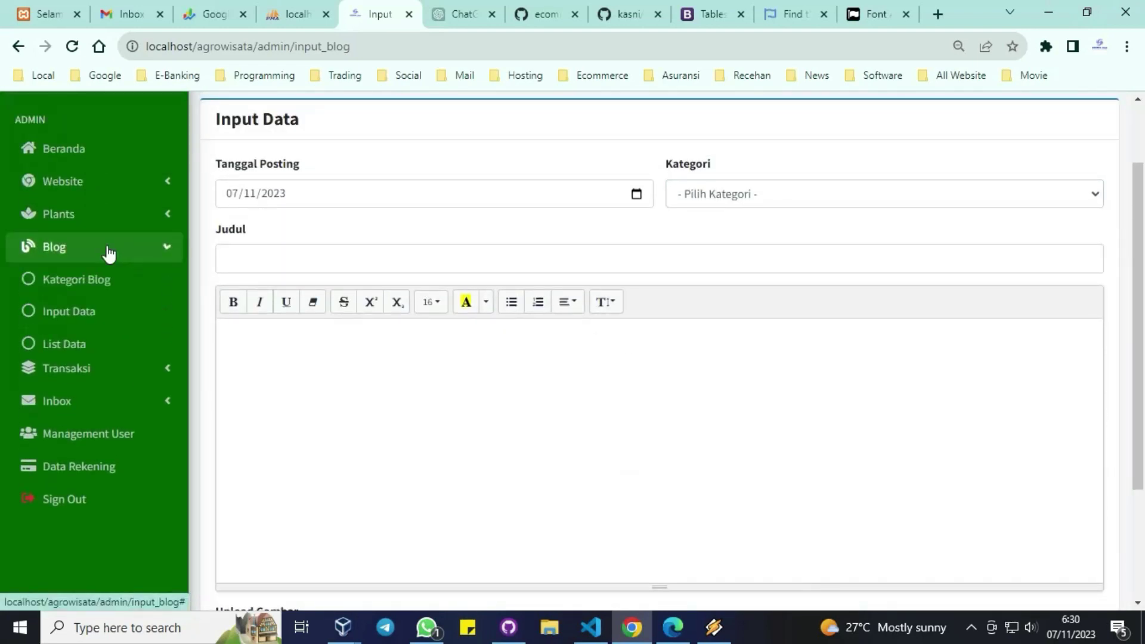
{"action": "left_click", "coordinate": [54, 351]}
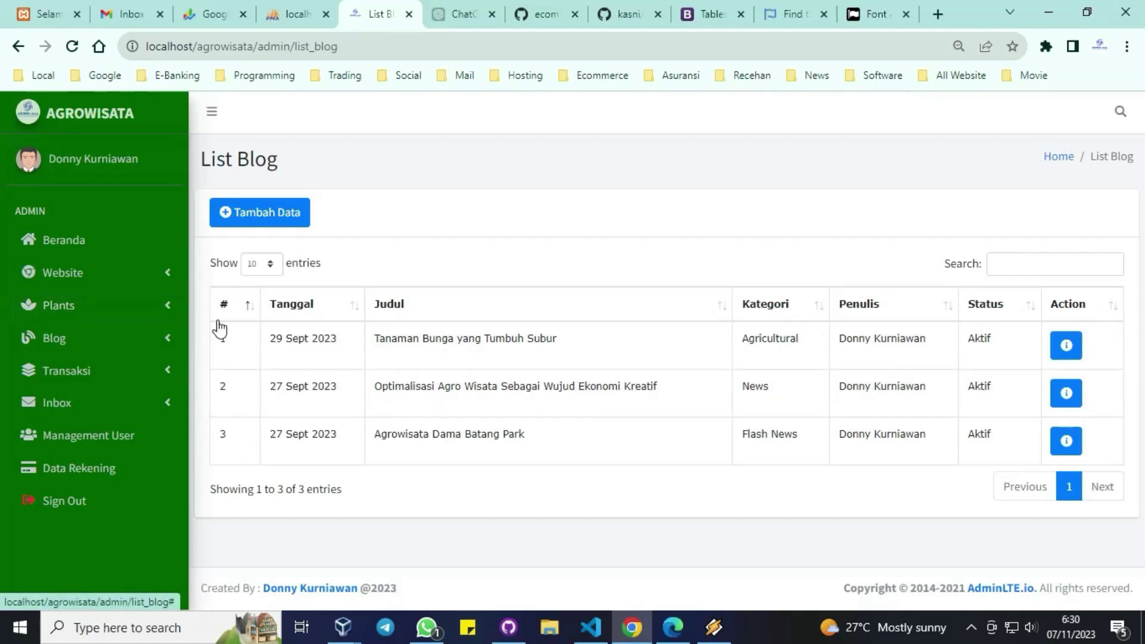
{"action": "left_click", "coordinate": [93, 379]}
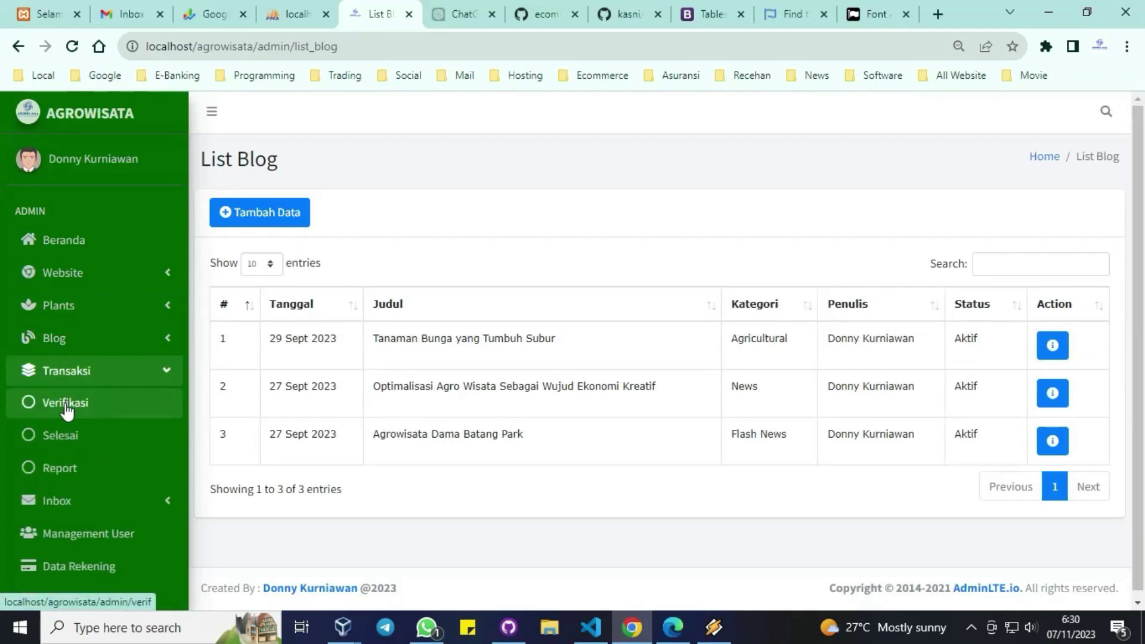
{"action": "left_click", "coordinate": [67, 406]}
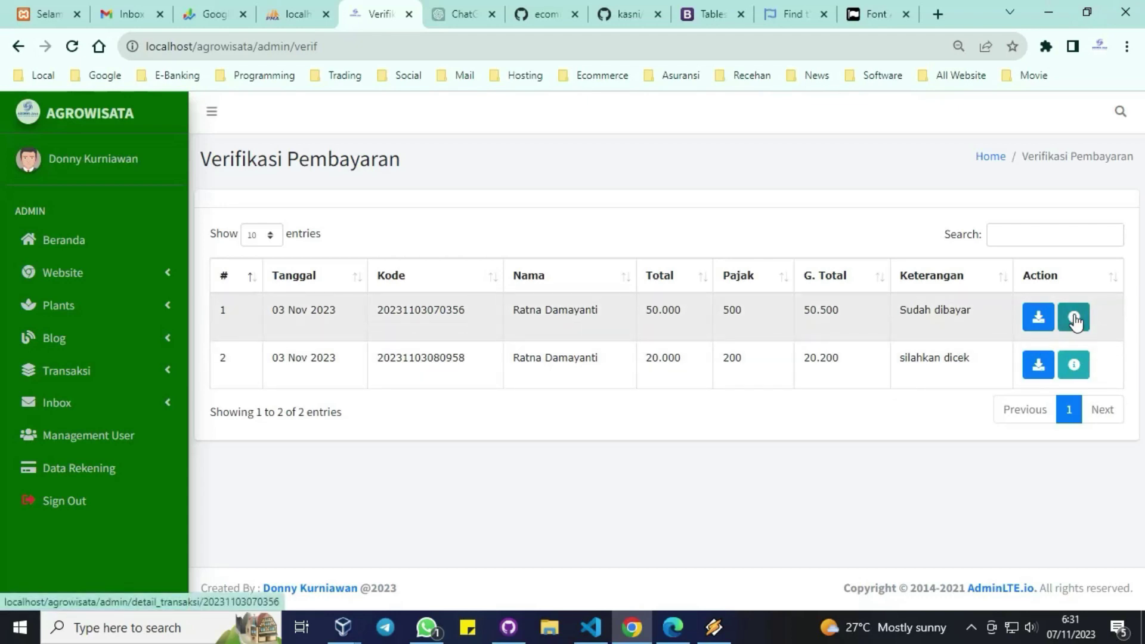
Step: Open the first payment's details and preview its Konfirmasi form without saving
{"action": "left_click", "coordinate": [1073, 318]}
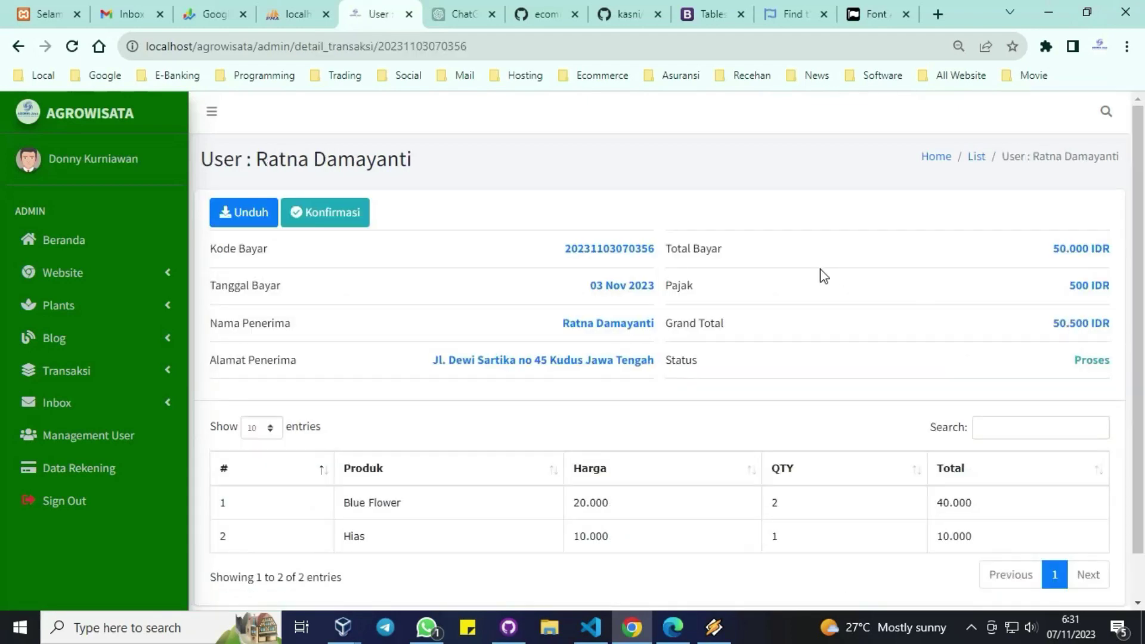
{"action": "scroll", "coordinate": [822, 276], "scroll_direction": "down", "scroll_amount": 1}
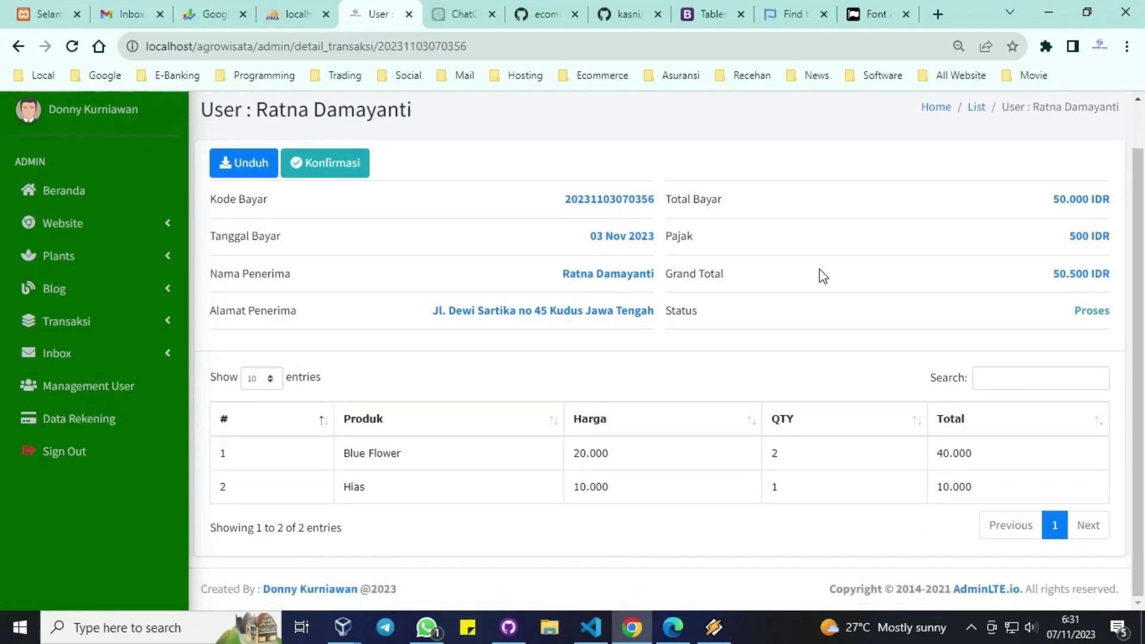
{"action": "left_click", "coordinate": [331, 178]}
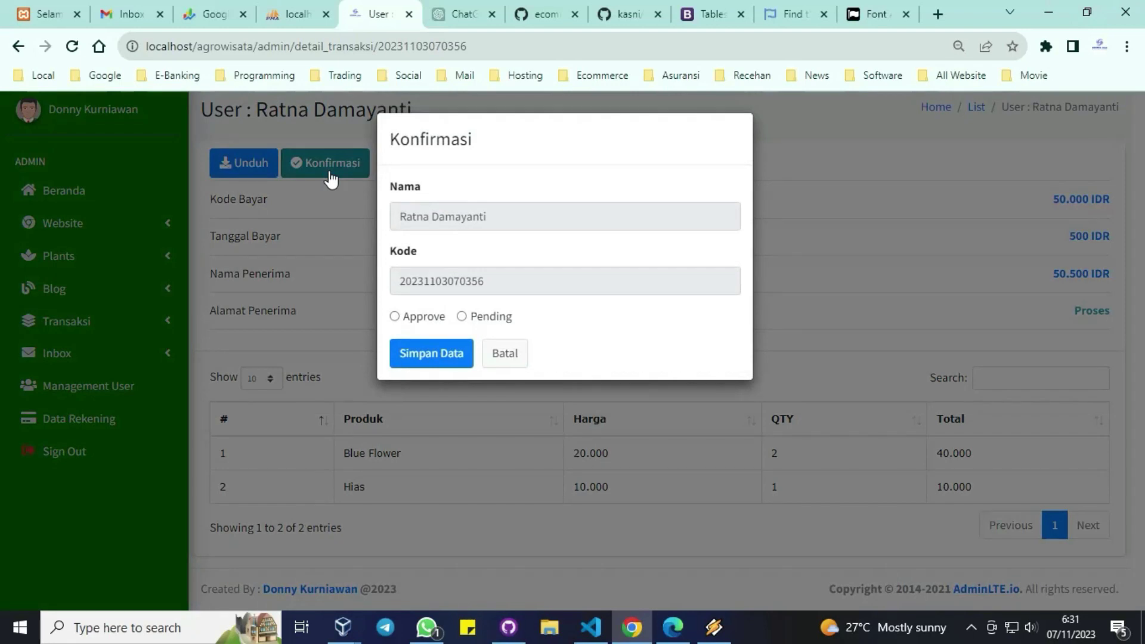
{"action": "left_click", "coordinate": [824, 220]}
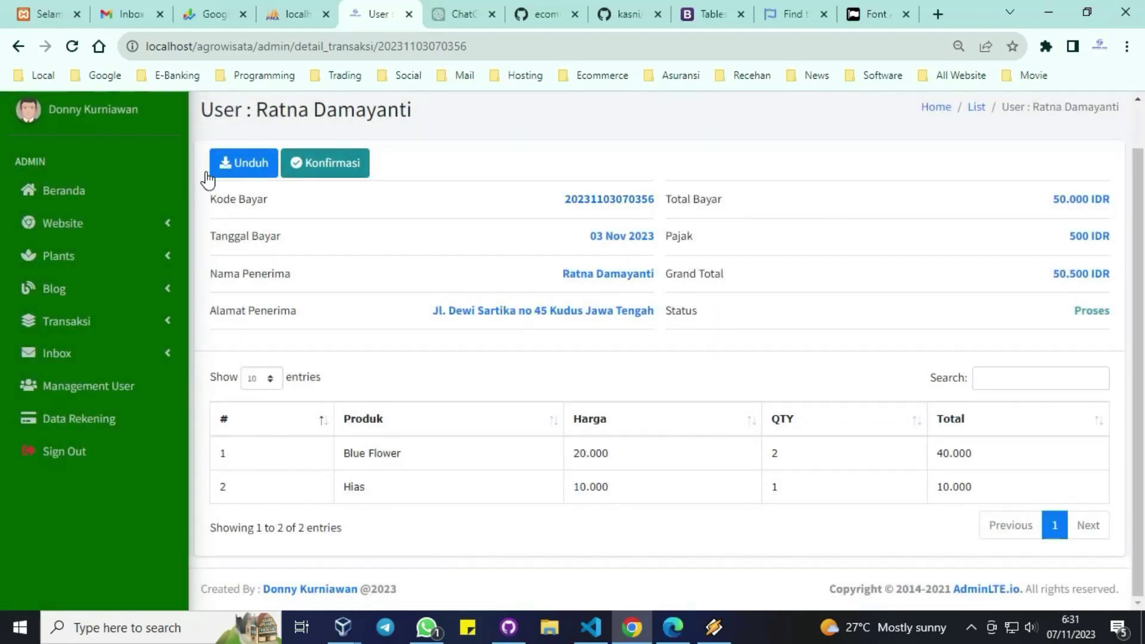
Step: Download the payment proof 3.png and view it in Photos
{"action": "left_click", "coordinate": [229, 174]}
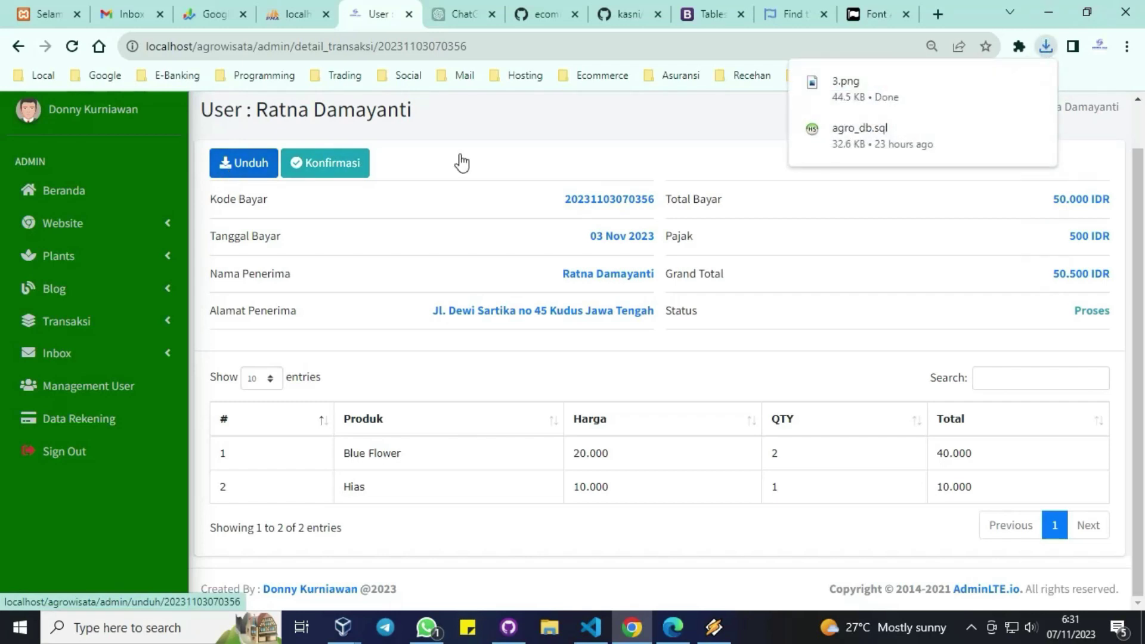
{"action": "left_click", "coordinate": [934, 85]}
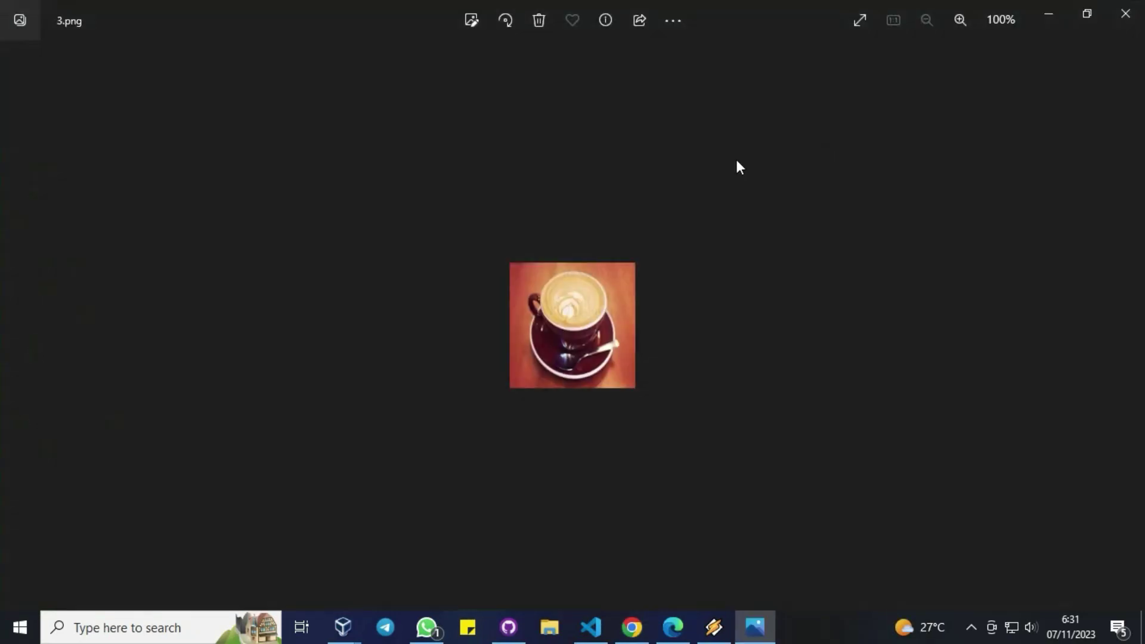
{"action": "left_click", "coordinate": [1119, 26]}
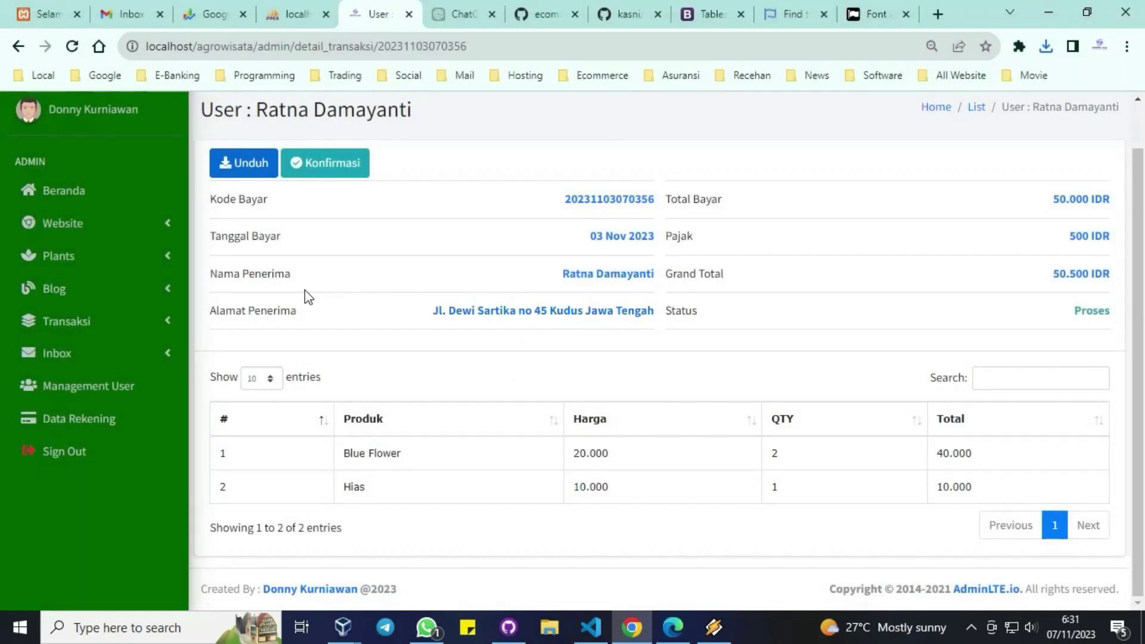
Step: View the completed transactions under Selesai, then go to the transaction Report page
{"action": "left_click", "coordinate": [103, 322]}
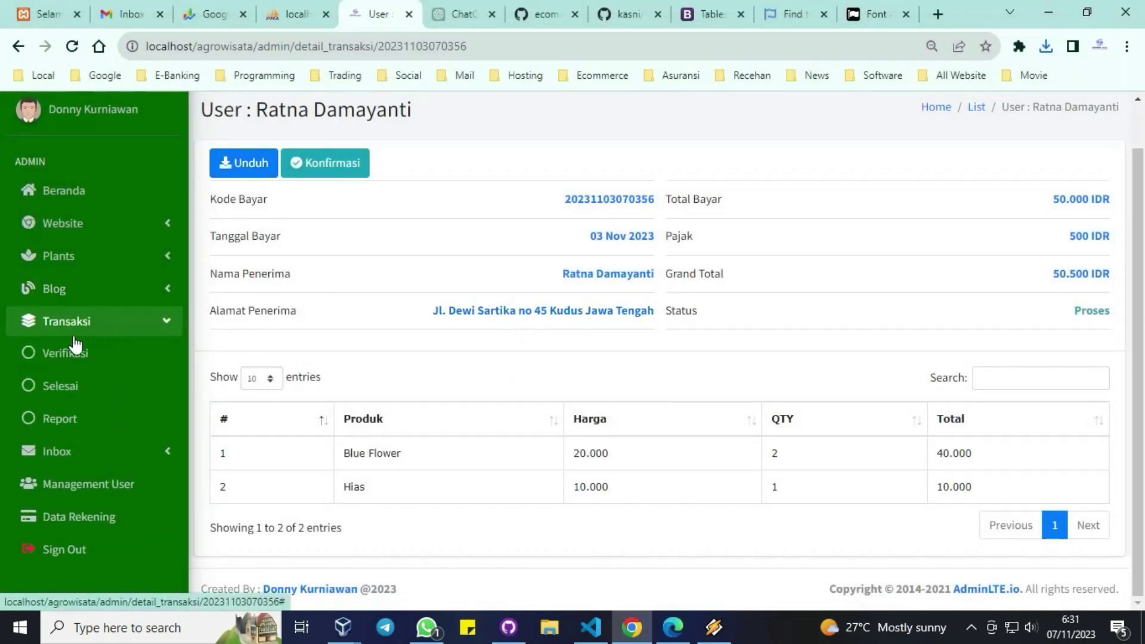
{"action": "left_click", "coordinate": [60, 387]}
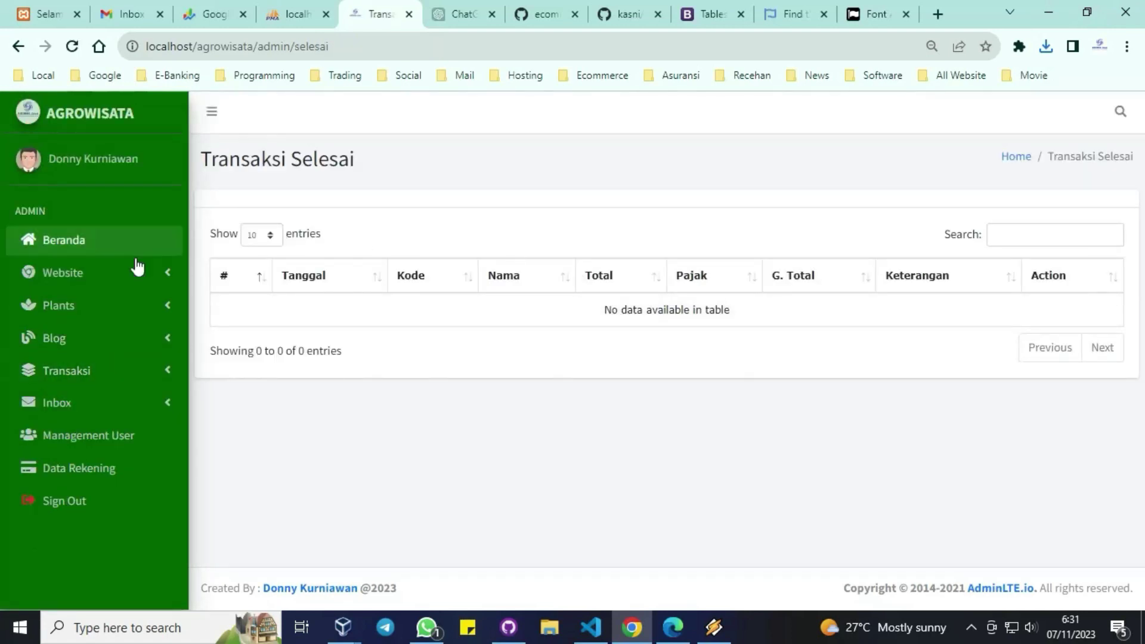
{"action": "left_click", "coordinate": [84, 373]}
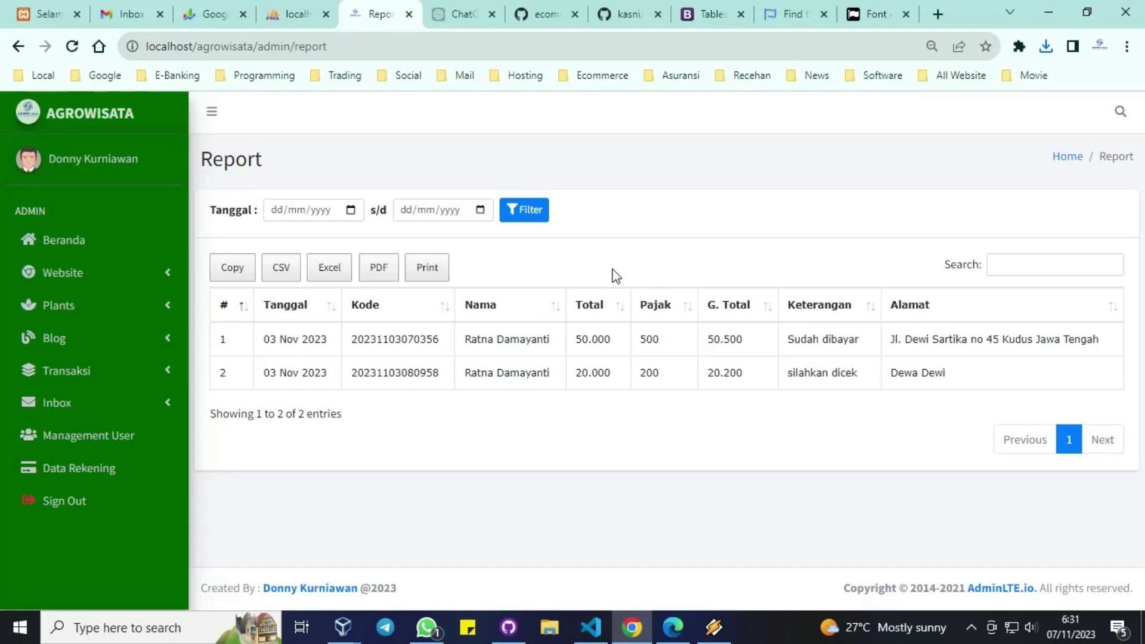
Step: Try the Report's start and end date calendars unpicked, then open the Kritik dan Saran inbox
{"action": "left_click", "coordinate": [351, 211]}
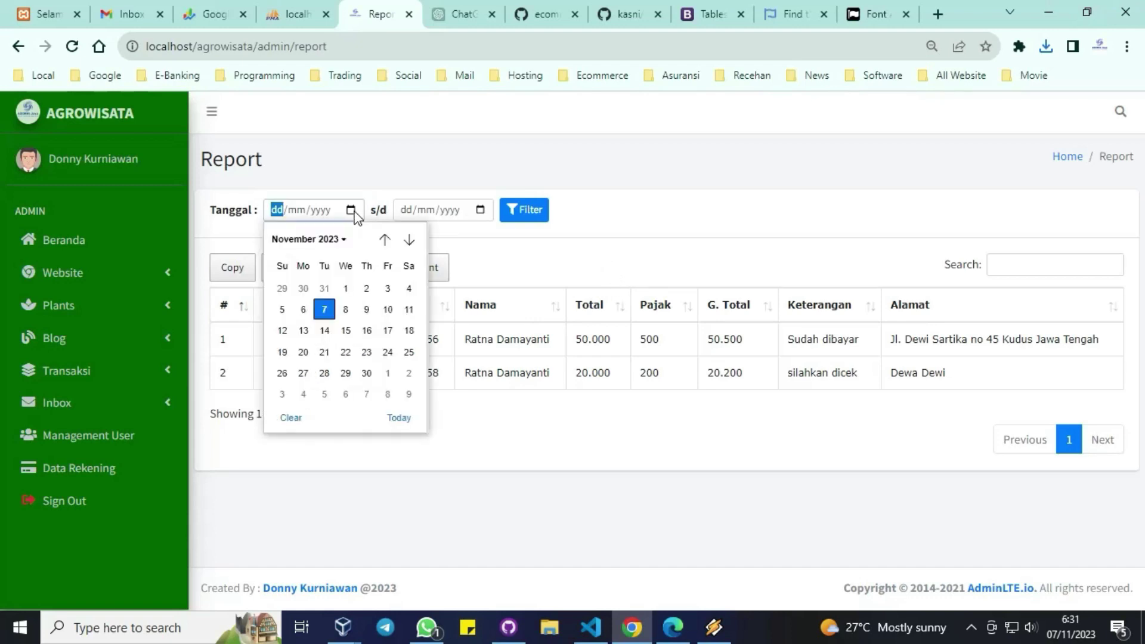
{"action": "left_click", "coordinate": [352, 211]}
{"action": "left_click", "coordinate": [351, 211]}
{"action": "left_click", "coordinate": [486, 210]}
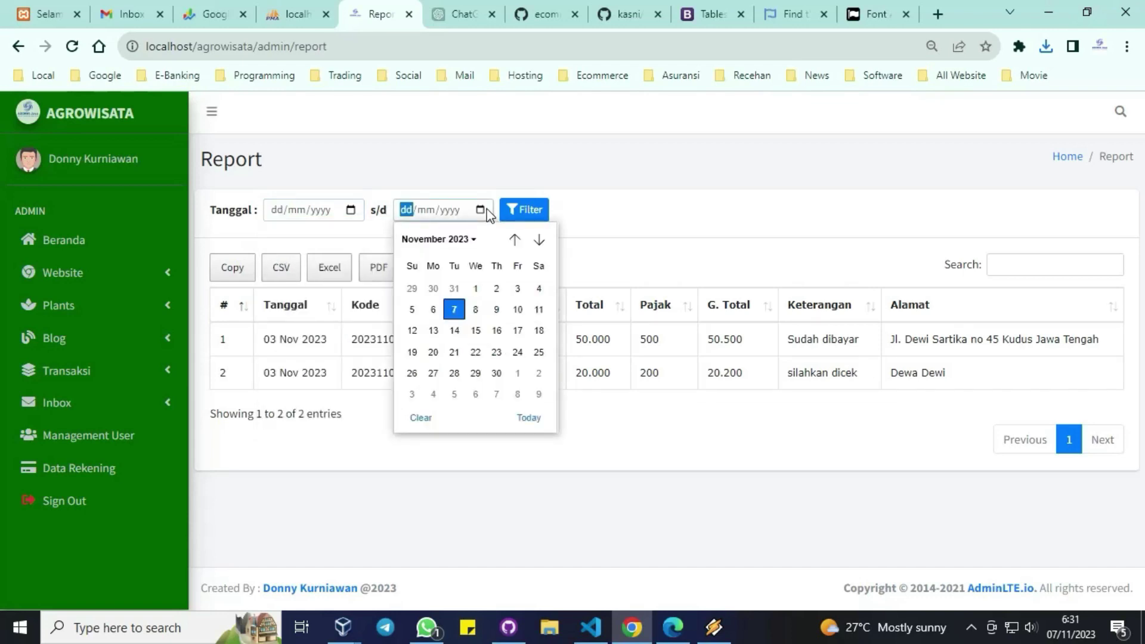
{"action": "left_click", "coordinate": [689, 215]}
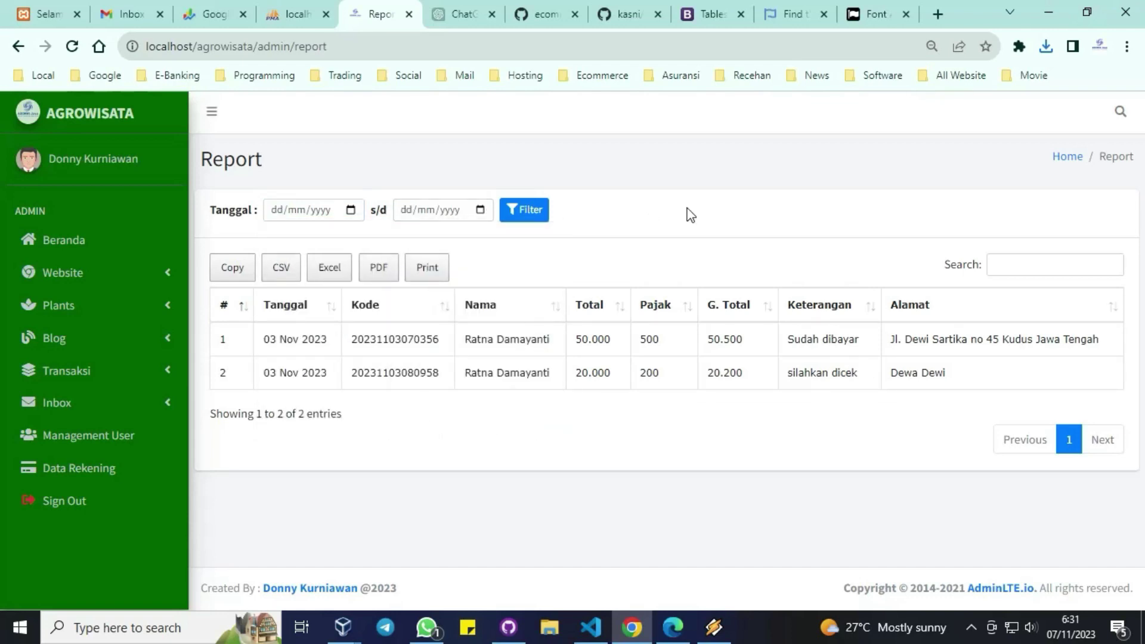
{"action": "left_click", "coordinate": [91, 400]}
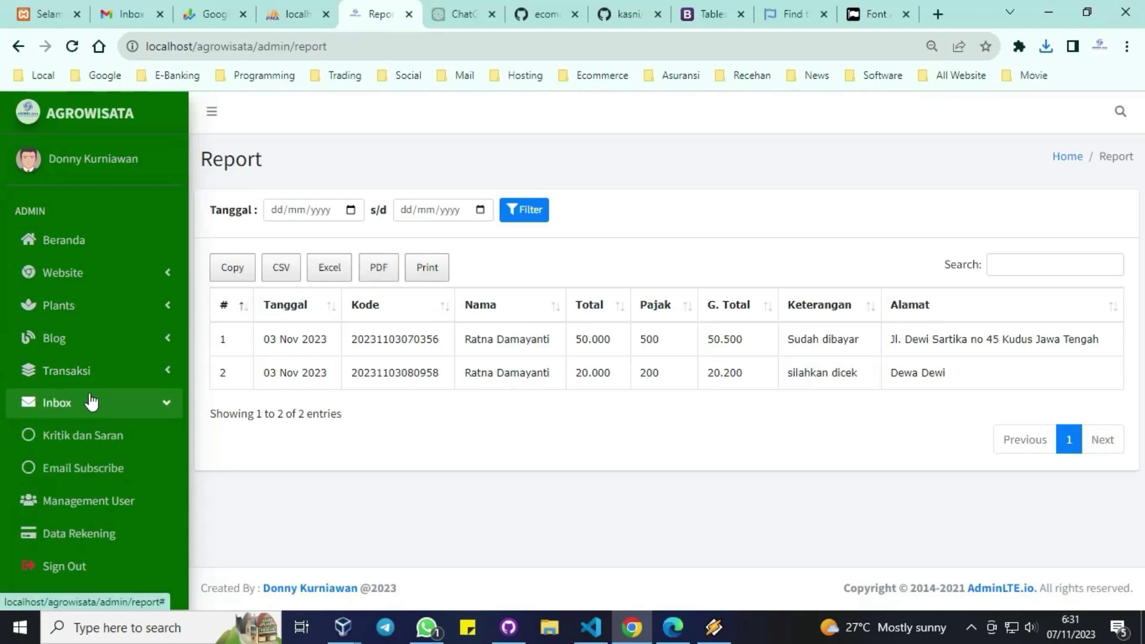
{"action": "left_click", "coordinate": [85, 437]}
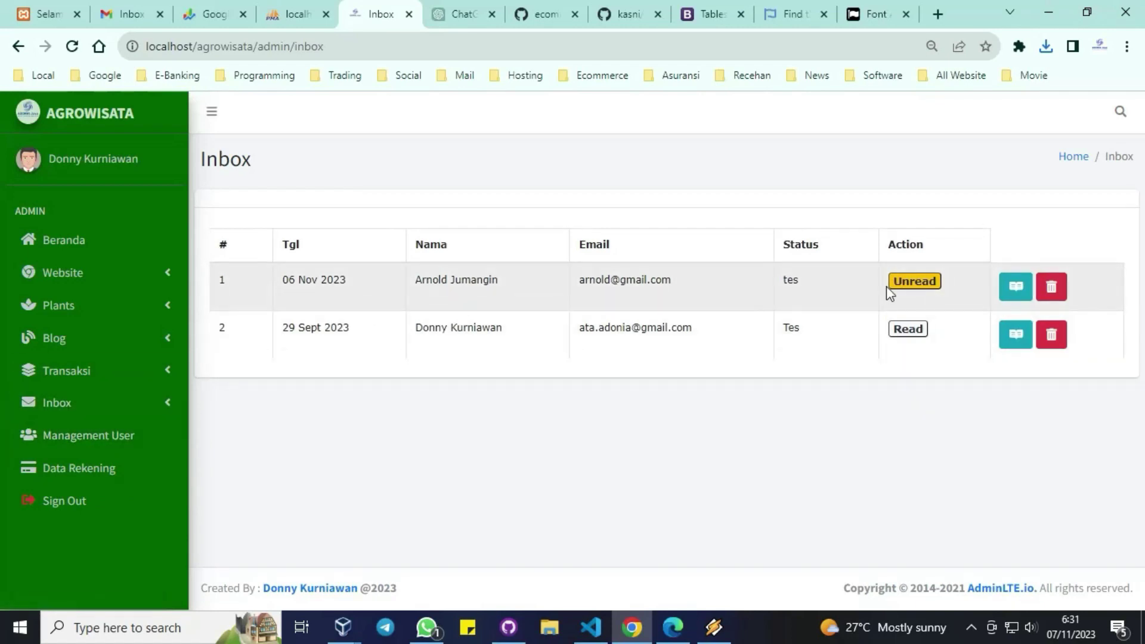
Step: Read the unread first inbox message, cancel its deletion, then open Management User
{"action": "left_click", "coordinate": [1017, 289]}
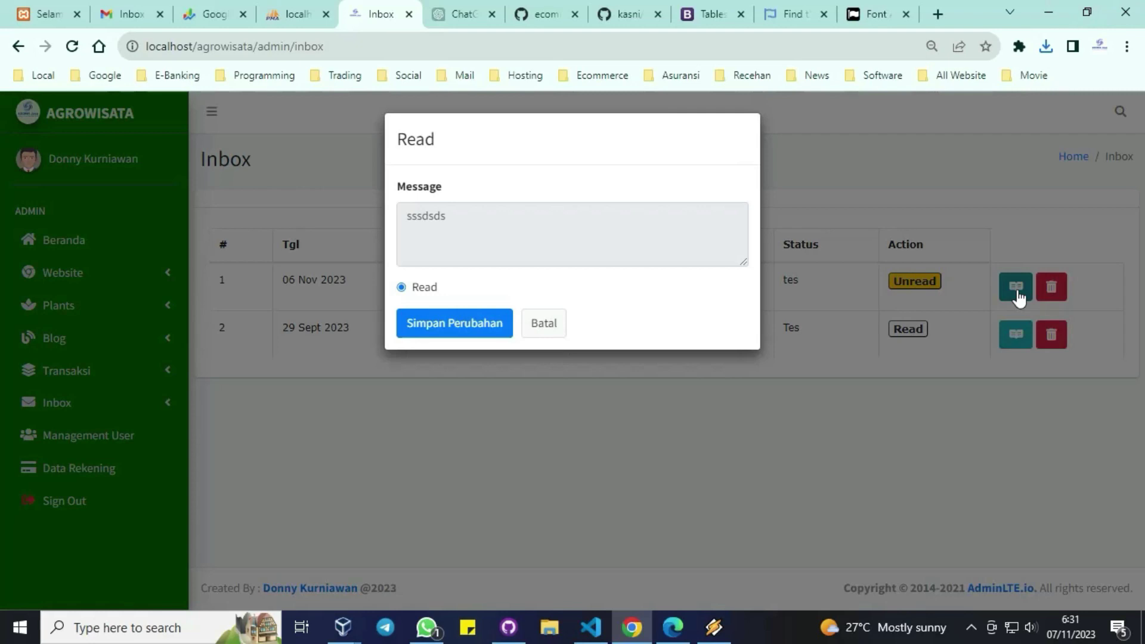
{"action": "left_click", "coordinate": [1017, 288]}
{"action": "left_click", "coordinate": [1052, 294]}
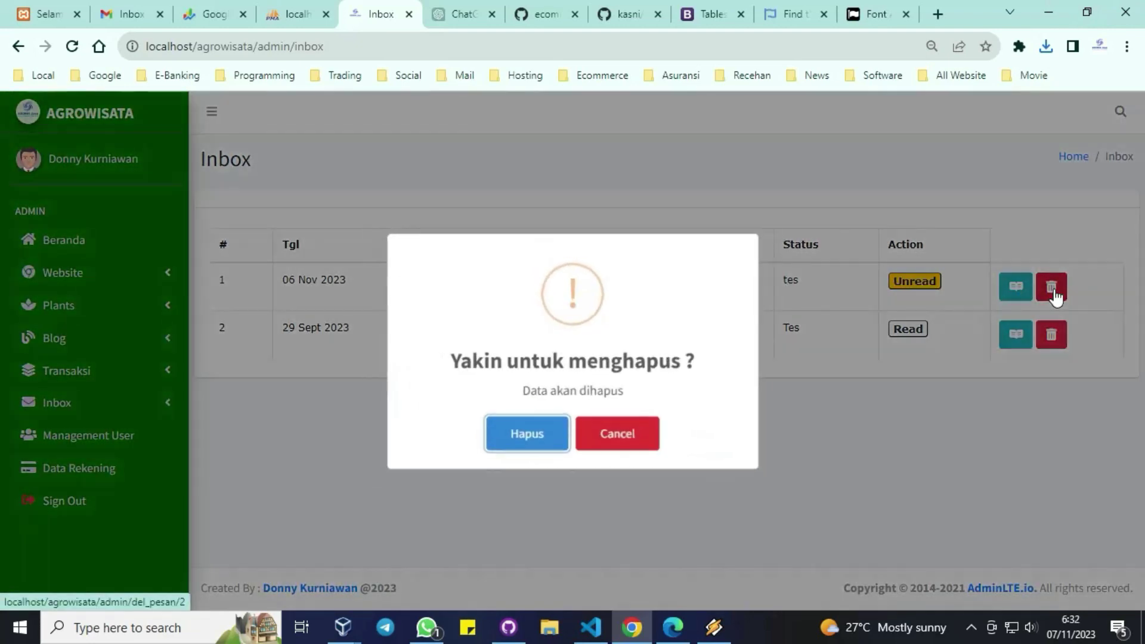
{"action": "left_click", "coordinate": [989, 304]}
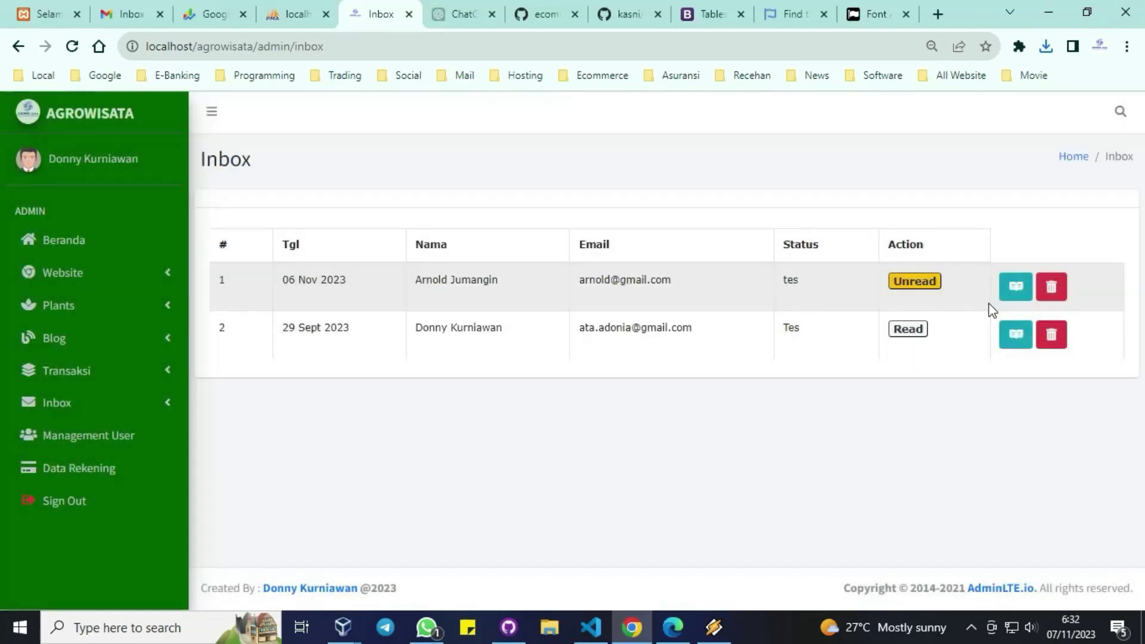
{"action": "left_click", "coordinate": [94, 438]}
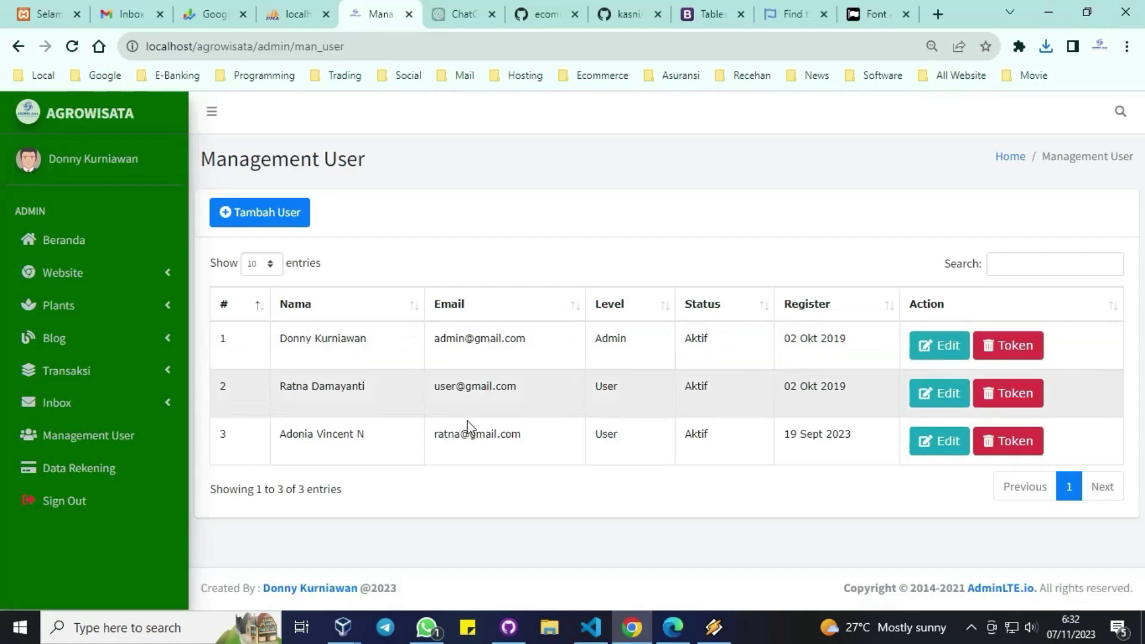
Step: Preview Data Rekening's Edit and Tambah Data forms unsaved, then sign out and confirm
{"action": "left_click", "coordinate": [86, 476]}
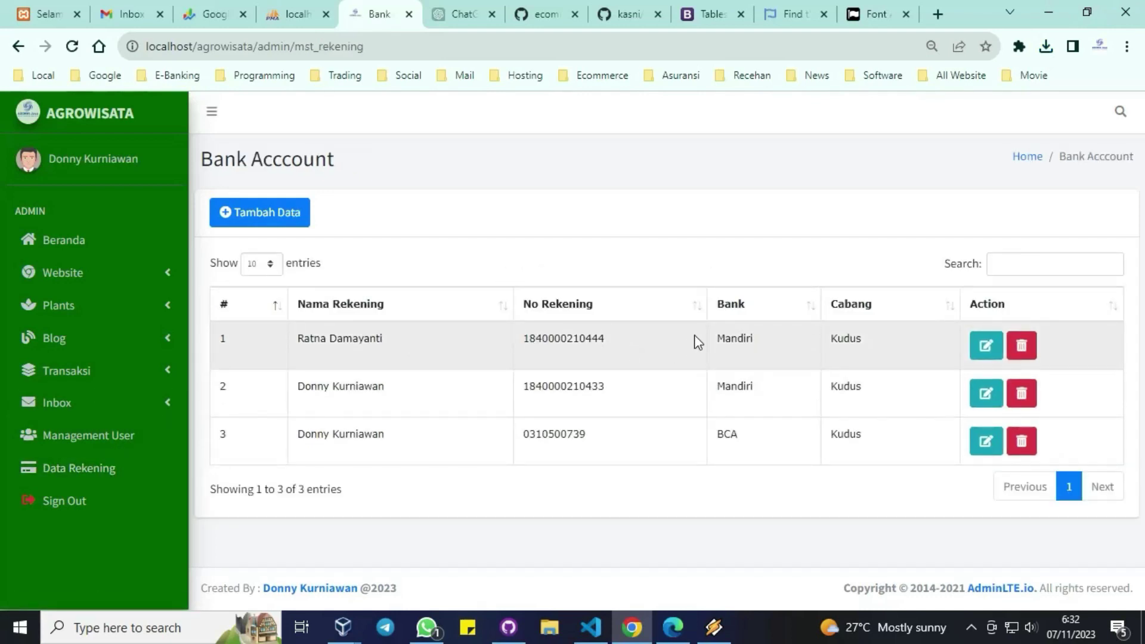
{"action": "left_click", "coordinate": [978, 349]}
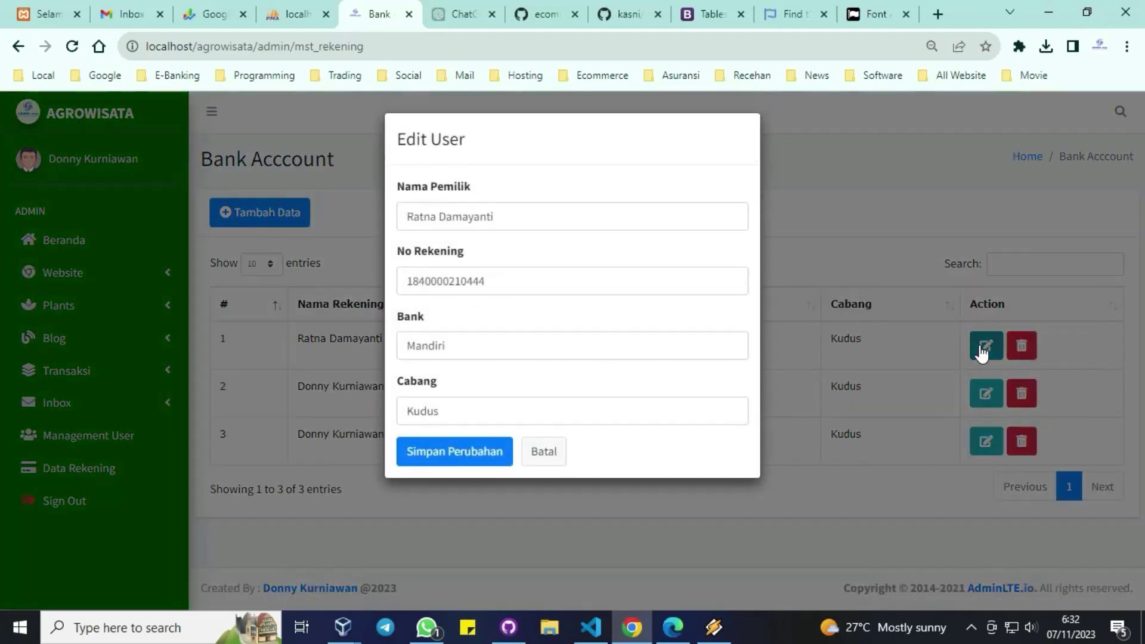
{"action": "left_click", "coordinate": [982, 351]}
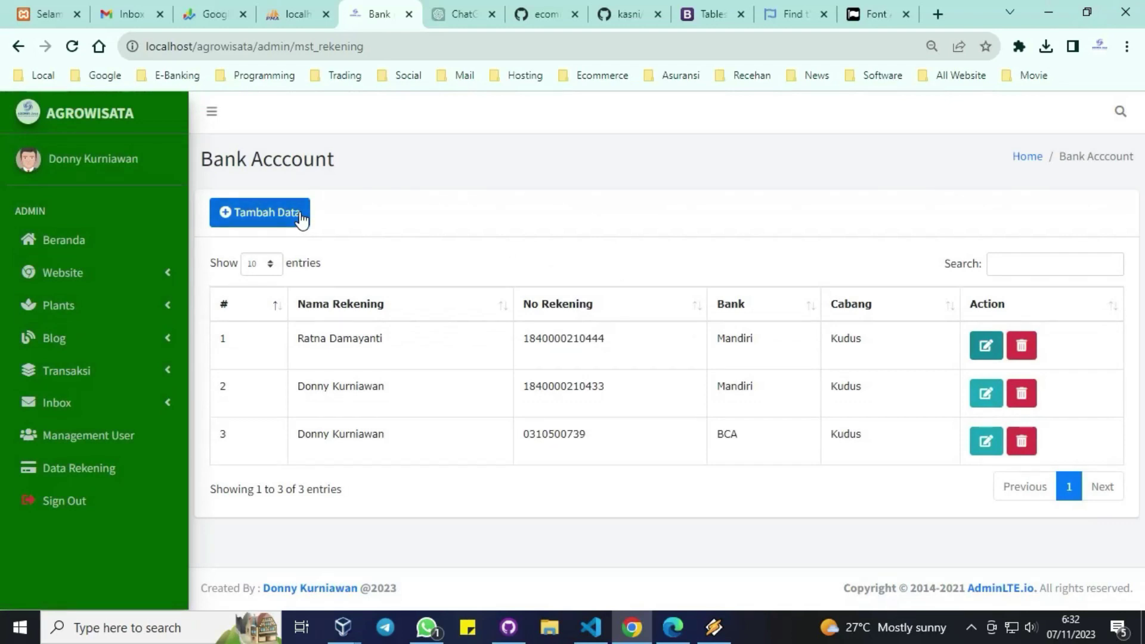
{"action": "left_click", "coordinate": [301, 220]}
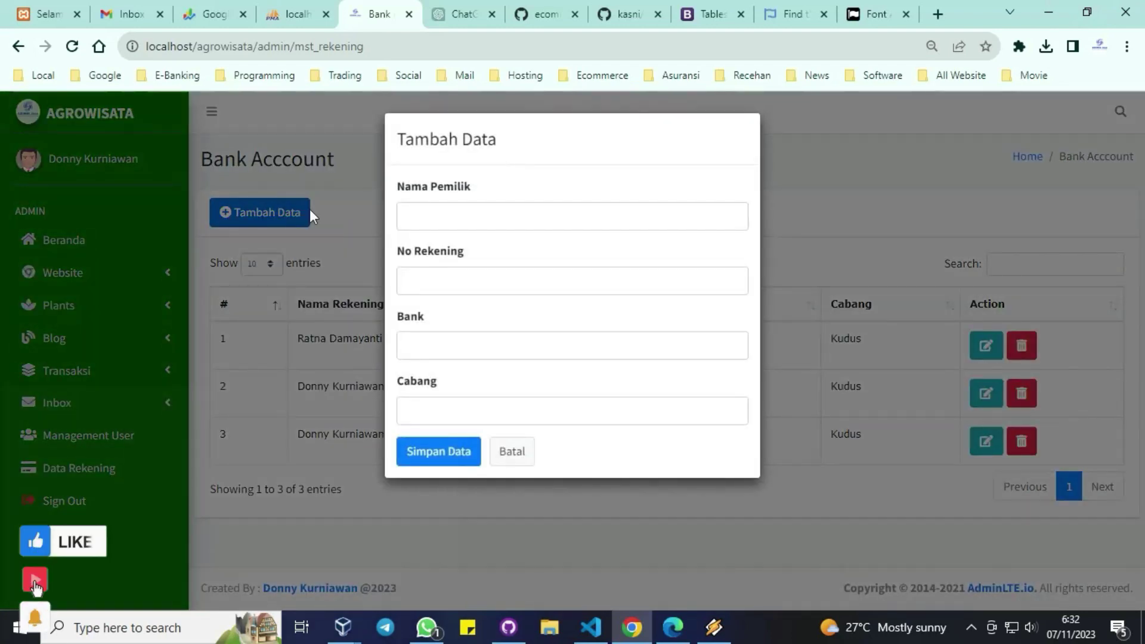
{"action": "left_click", "coordinate": [339, 209]}
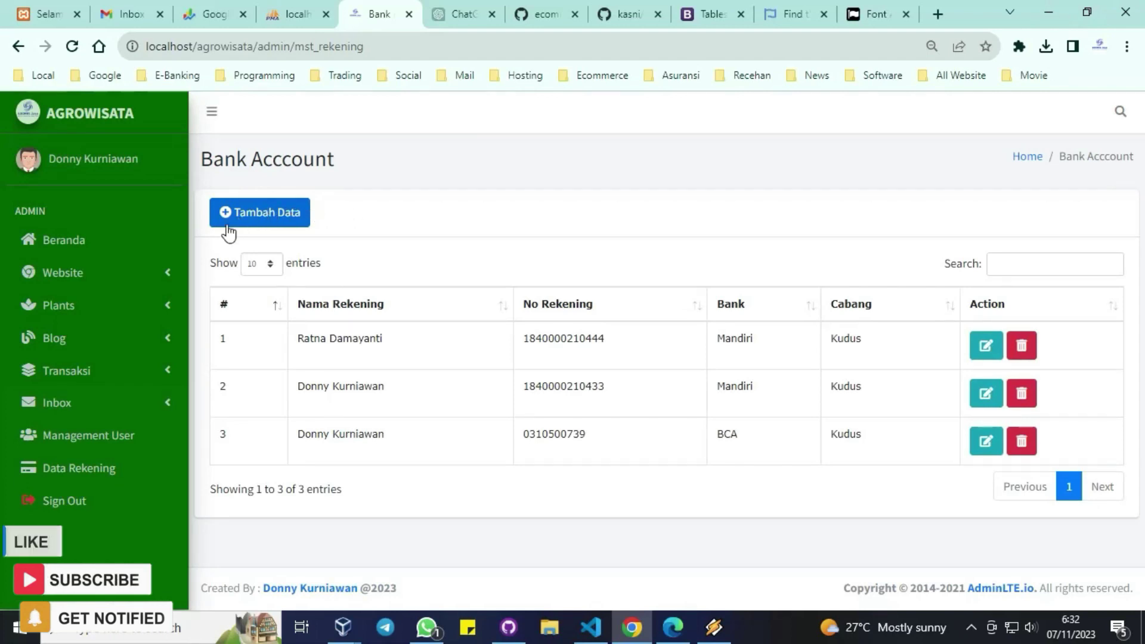
{"action": "left_click", "coordinate": [70, 502]}
{"action": "left_click", "coordinate": [524, 384]}
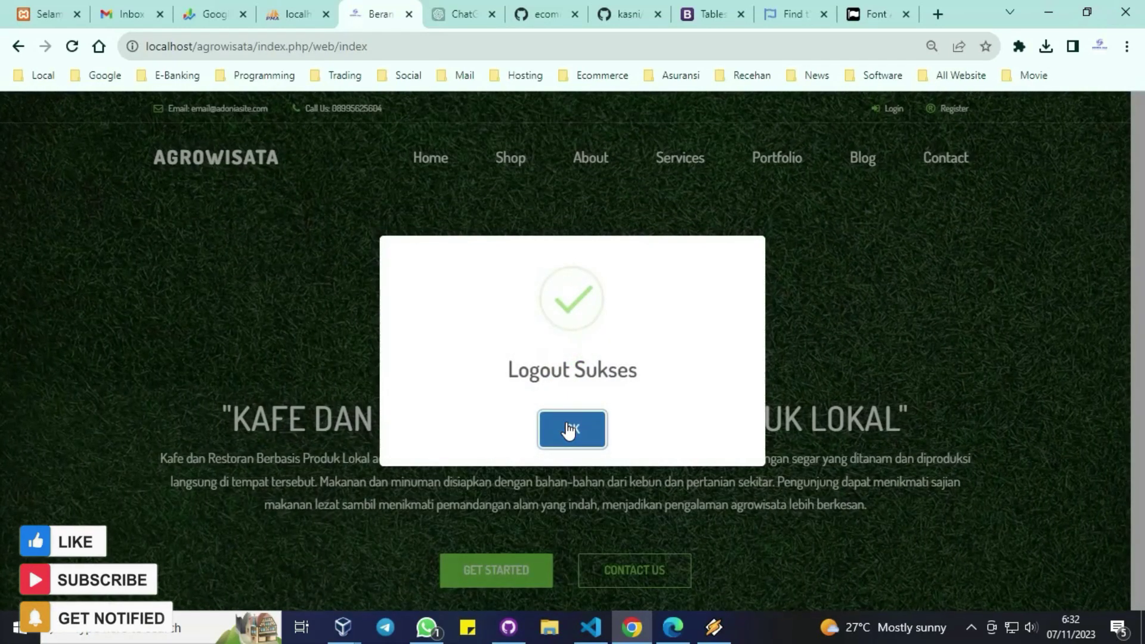
Step: Dismiss Logout Sukses and browse the Register page before returning Home
{"action": "left_click", "coordinate": [572, 427]}
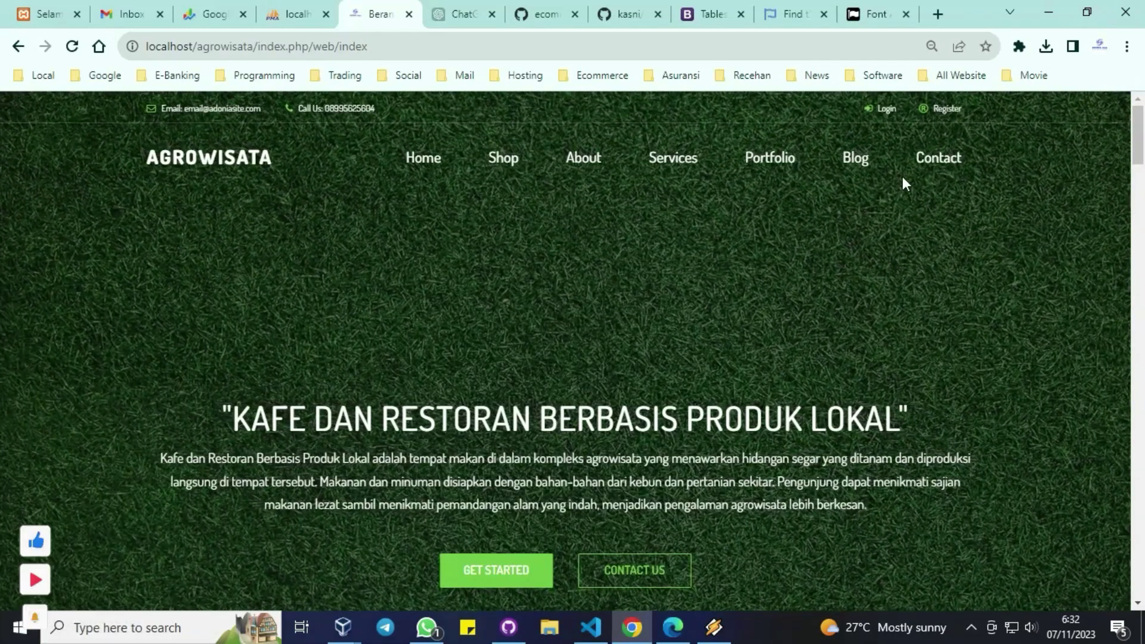
{"action": "left_click", "coordinate": [954, 112]}
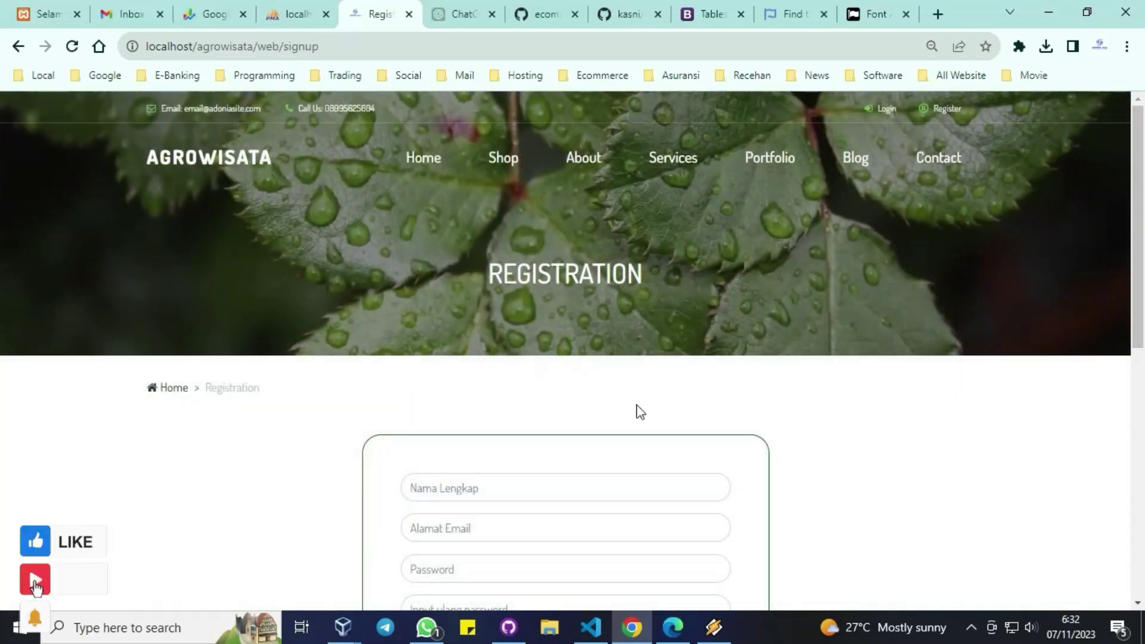
{"action": "scroll", "coordinate": [644, 414], "scroll_direction": "down", "scroll_amount": 1}
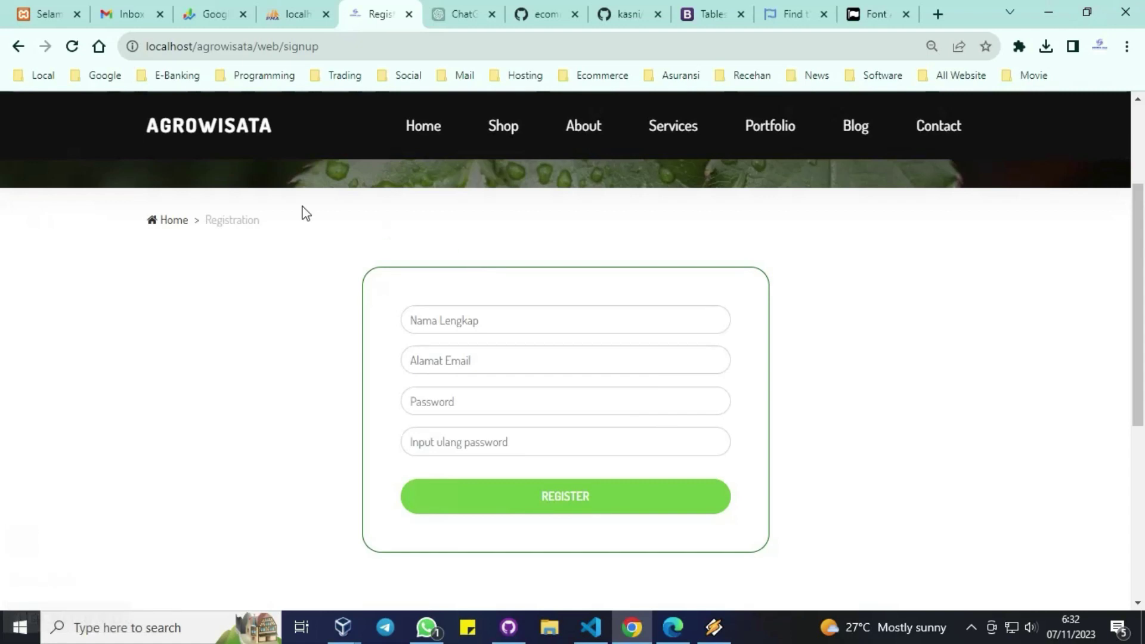
{"action": "left_click", "coordinate": [172, 222]}
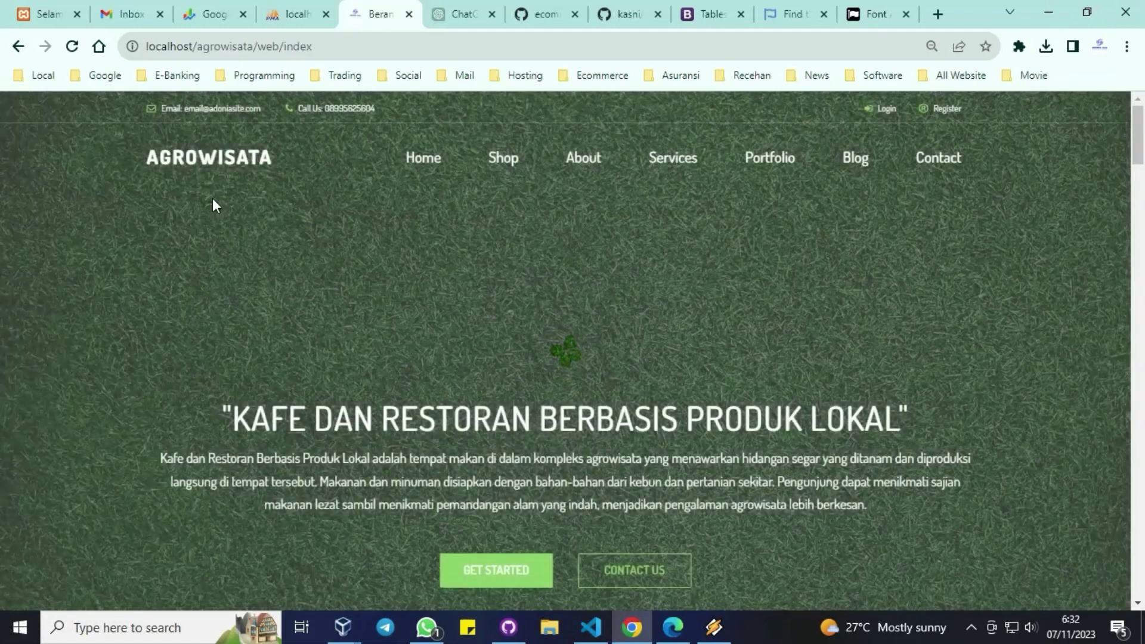
Step: Go from the Login page to the Lupa Password reset page
{"action": "left_click", "coordinate": [888, 109]}
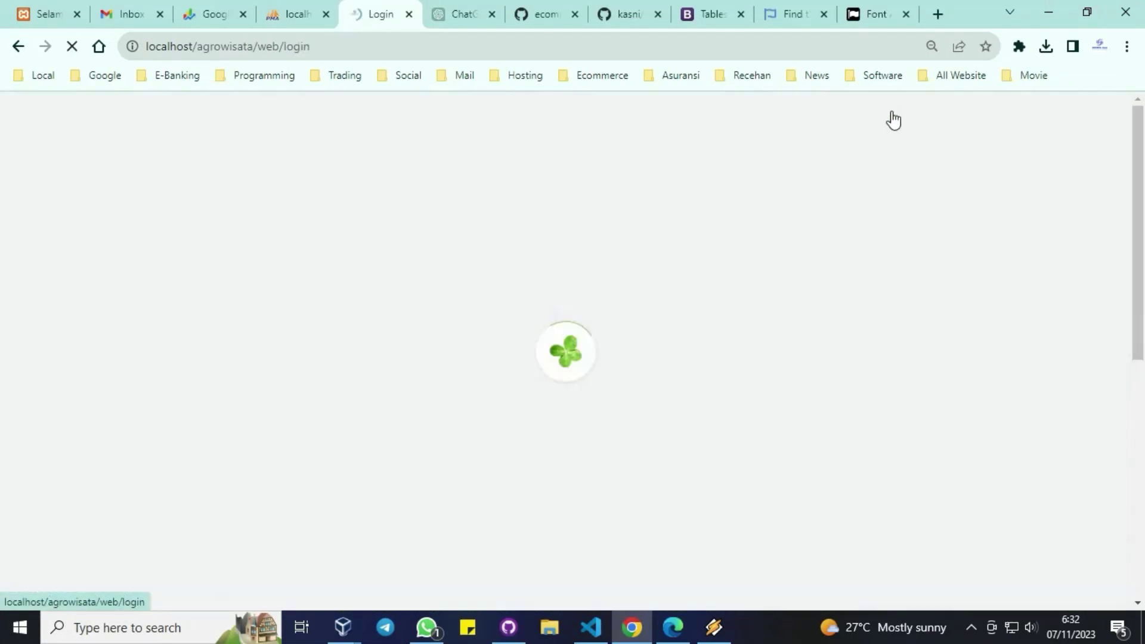
{"action": "scroll", "coordinate": [605, 363], "scroll_direction": "down", "scroll_amount": 3}
{"action": "scroll", "coordinate": [602, 359], "scroll_direction": "down", "scroll_amount": 2}
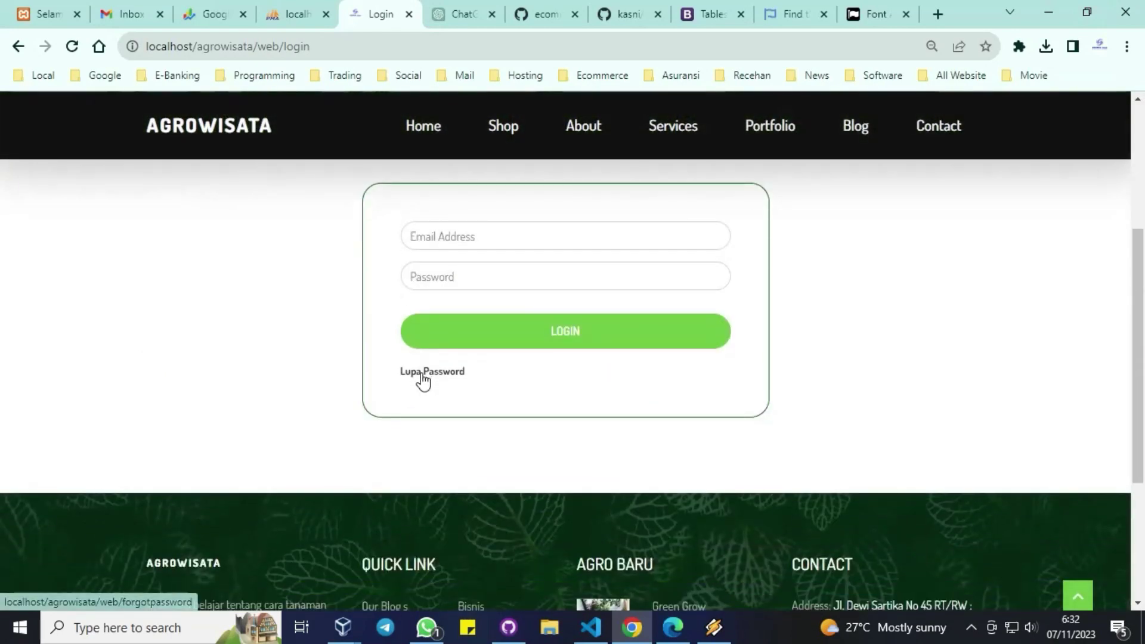
{"action": "left_click", "coordinate": [424, 369]}
{"action": "scroll", "coordinate": [730, 408], "scroll_direction": "down", "scroll_amount": 3}
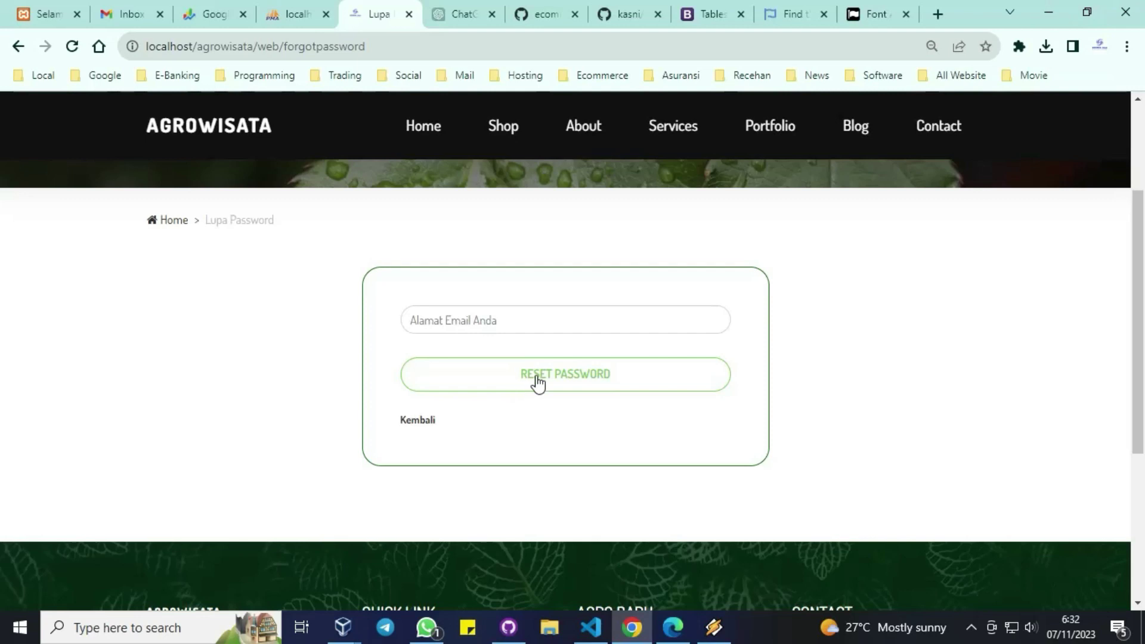
Step: Request a password reset for a typed email address, see it refused, and return to Login
{"action": "left_click", "coordinate": [524, 321]}
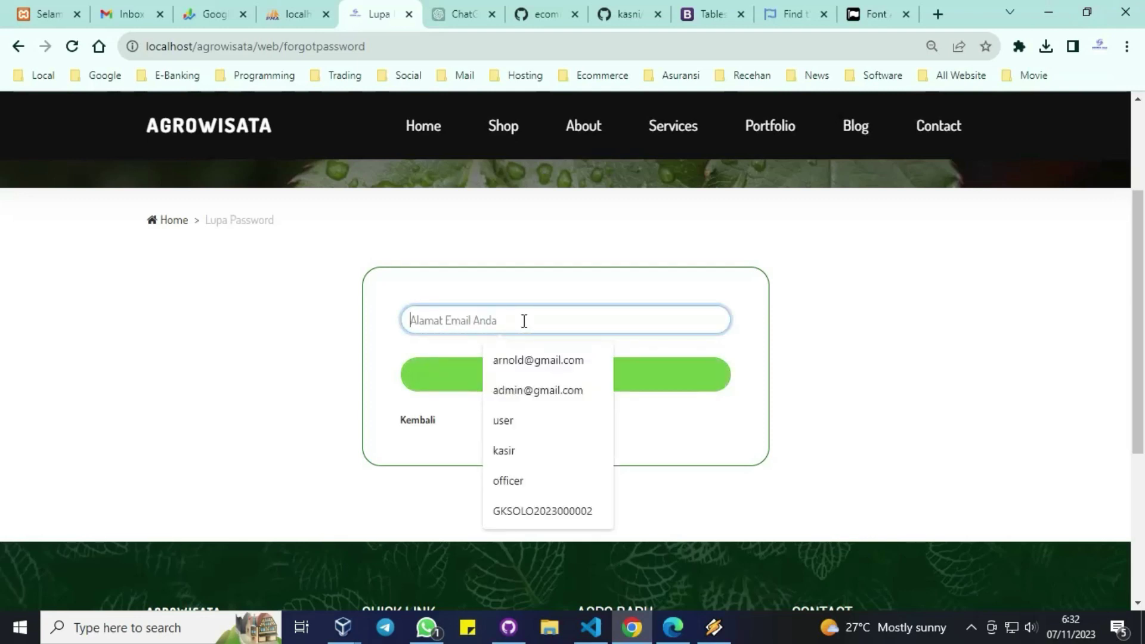
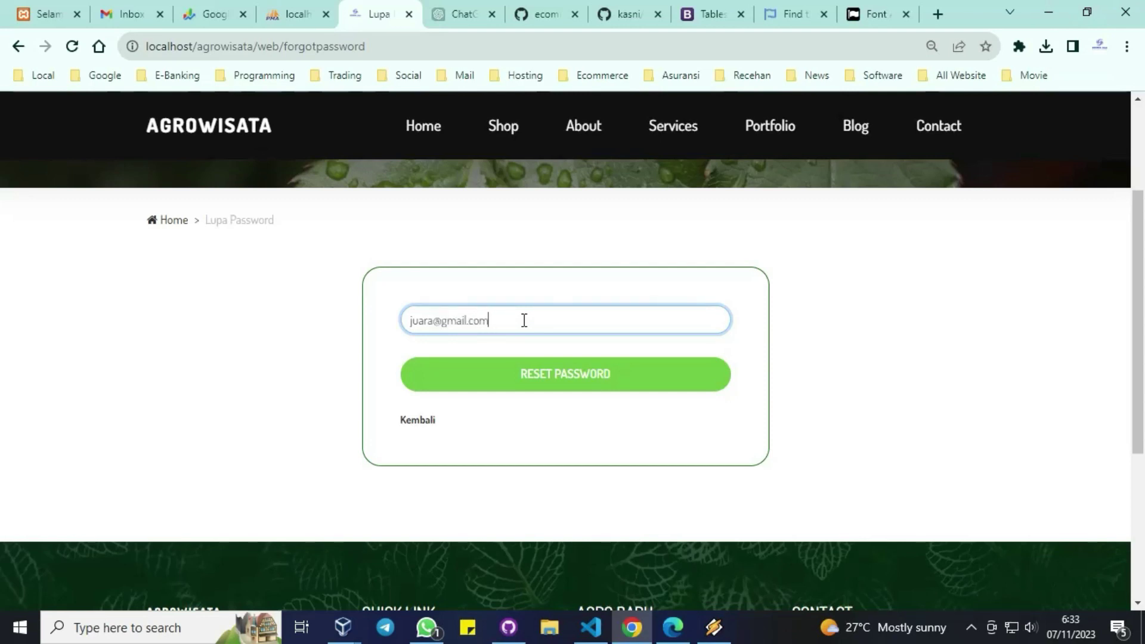
{"action": "left_click", "coordinate": [542, 375]}
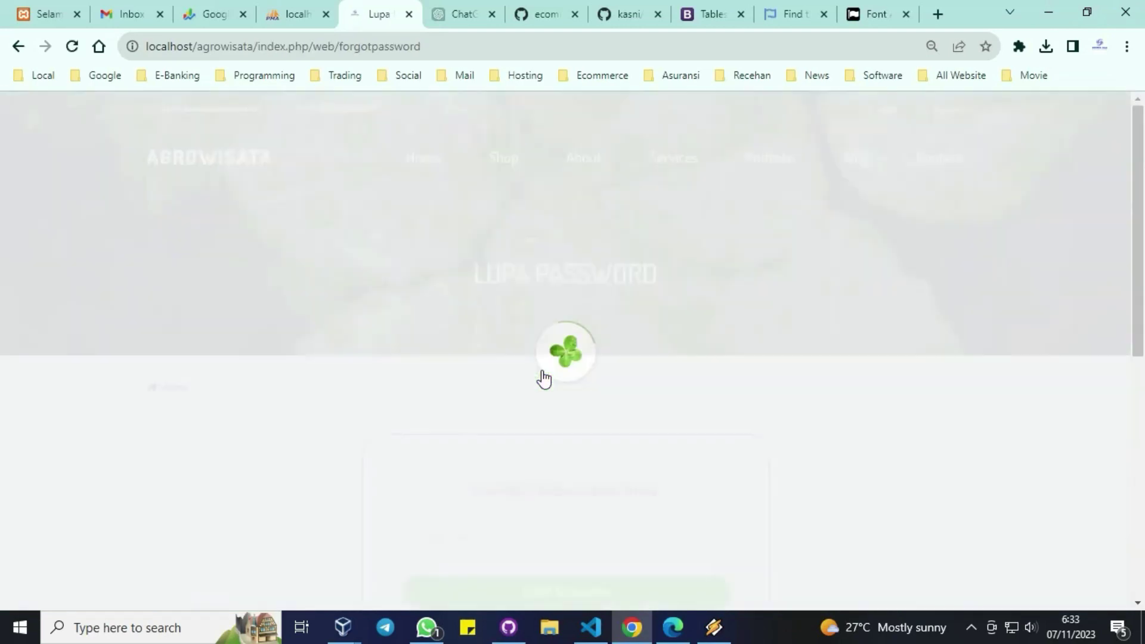
{"action": "scroll", "coordinate": [654, 419], "scroll_direction": "down", "scroll_amount": 2}
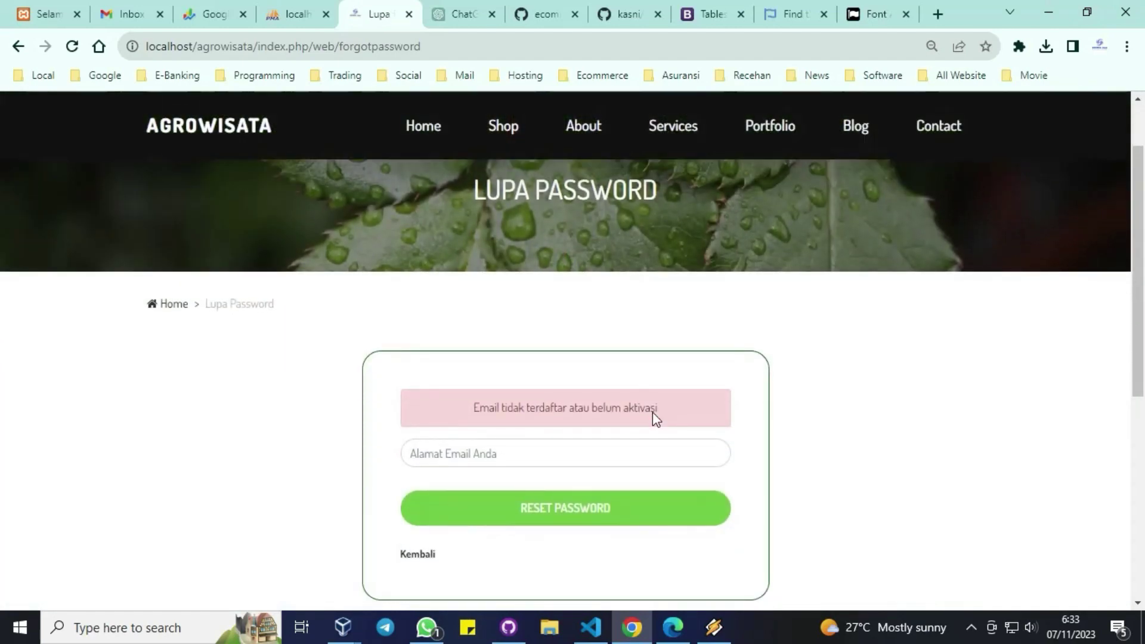
{"action": "scroll", "coordinate": [698, 445], "scroll_direction": "down", "scroll_amount": 1}
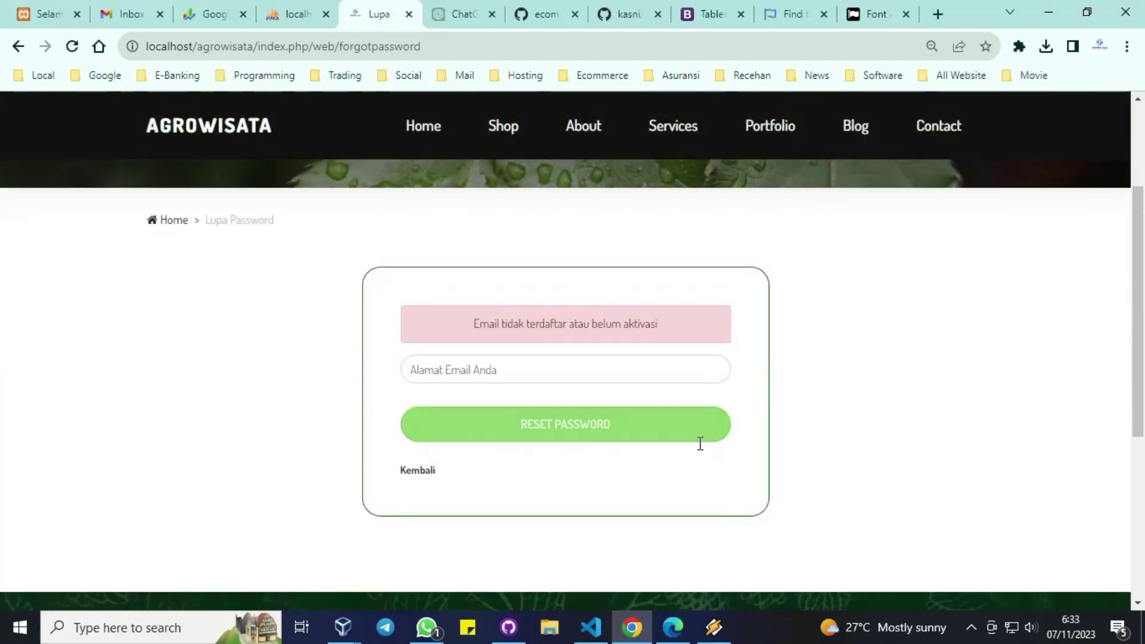
{"action": "left_click", "coordinate": [422, 480]}
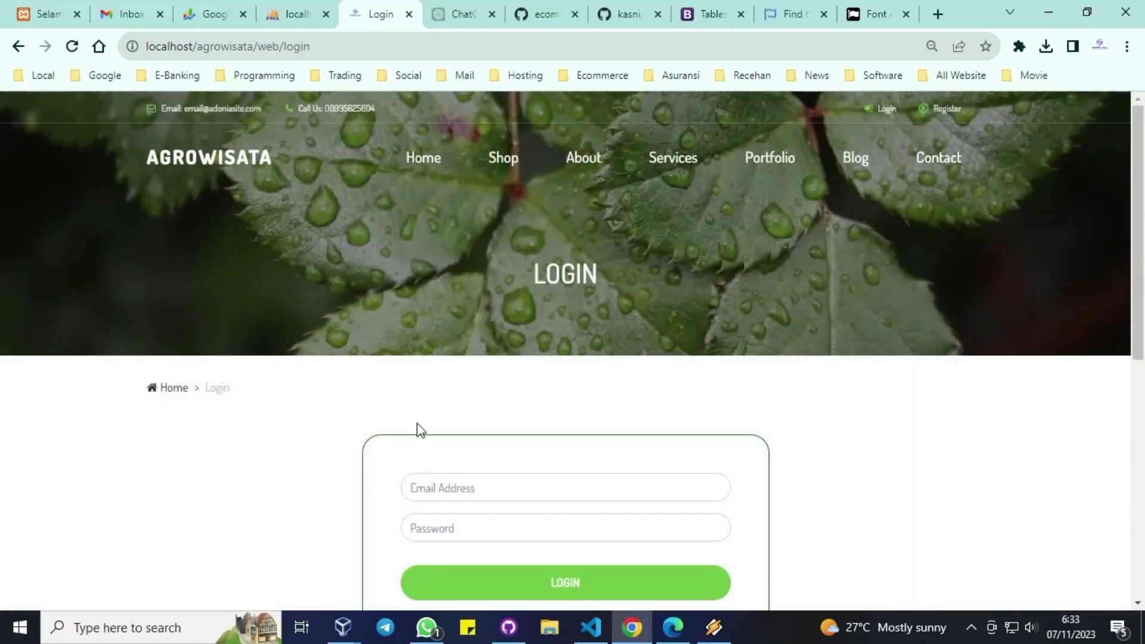
Step: Return to the home page and scroll down to the Pertanian dan Perkebunan section
{"action": "left_click", "coordinate": [173, 391]}
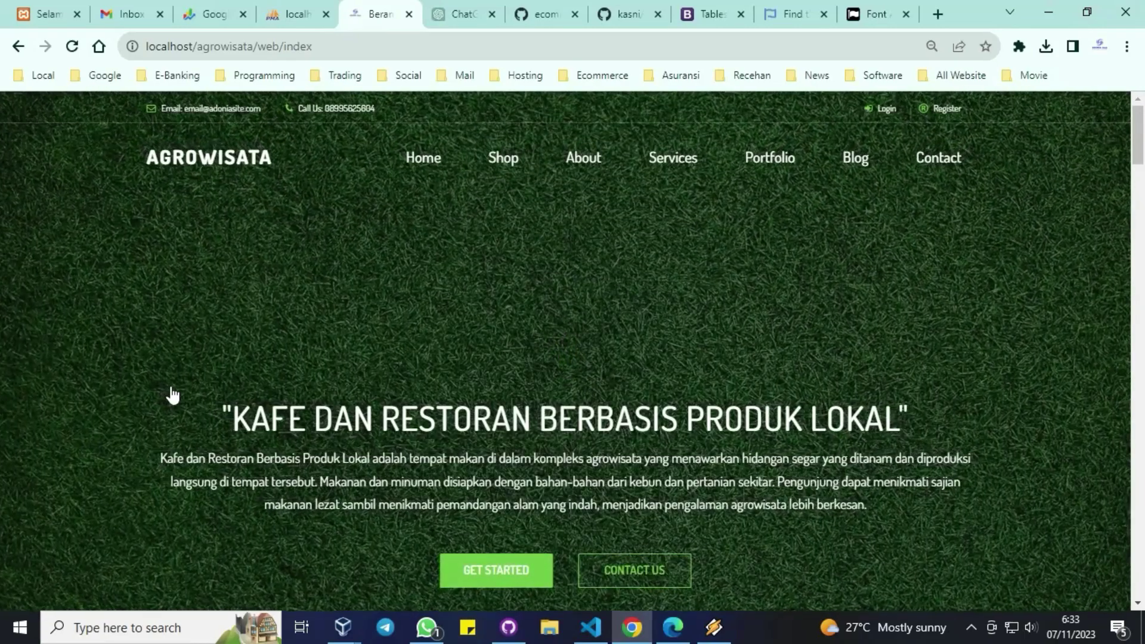
{"action": "scroll", "coordinate": [172, 394], "scroll_direction": "down", "scroll_amount": 3}
{"action": "scroll", "coordinate": [172, 395], "scroll_direction": "down", "scroll_amount": 5}
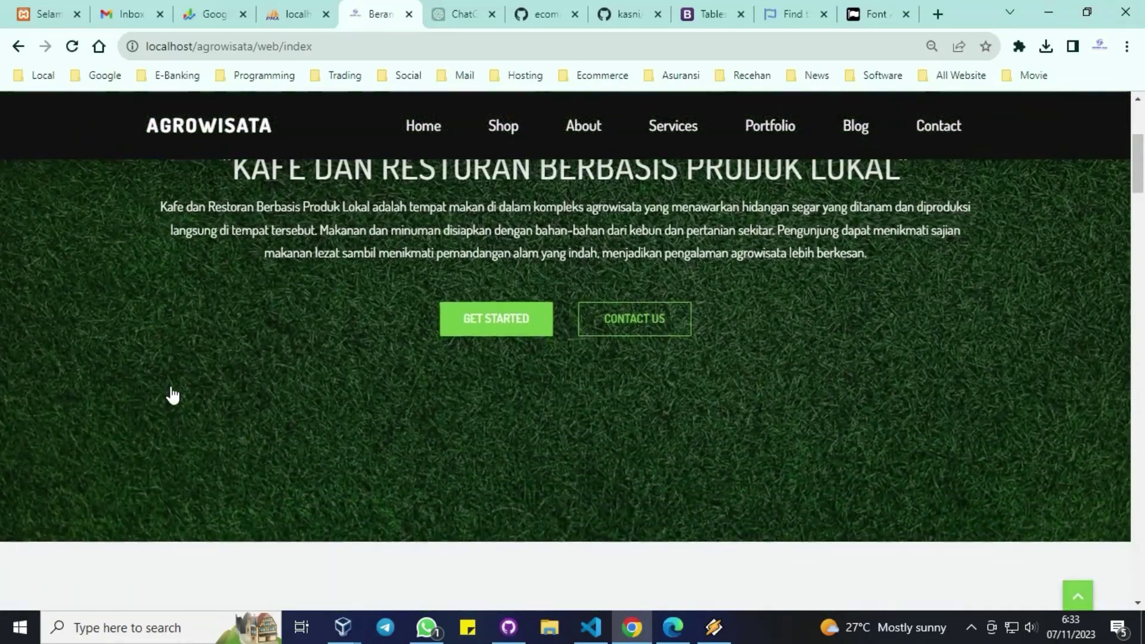
{"action": "scroll", "coordinate": [173, 394], "scroll_direction": "down", "scroll_amount": 3}
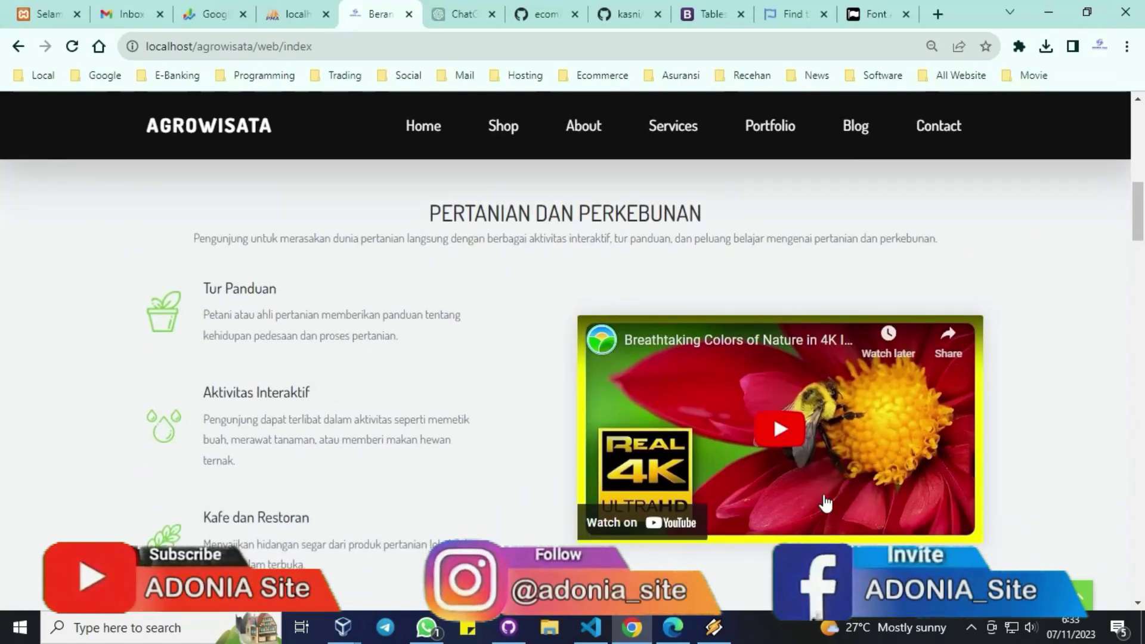
{"action": "left_click", "coordinate": [972, 631]}
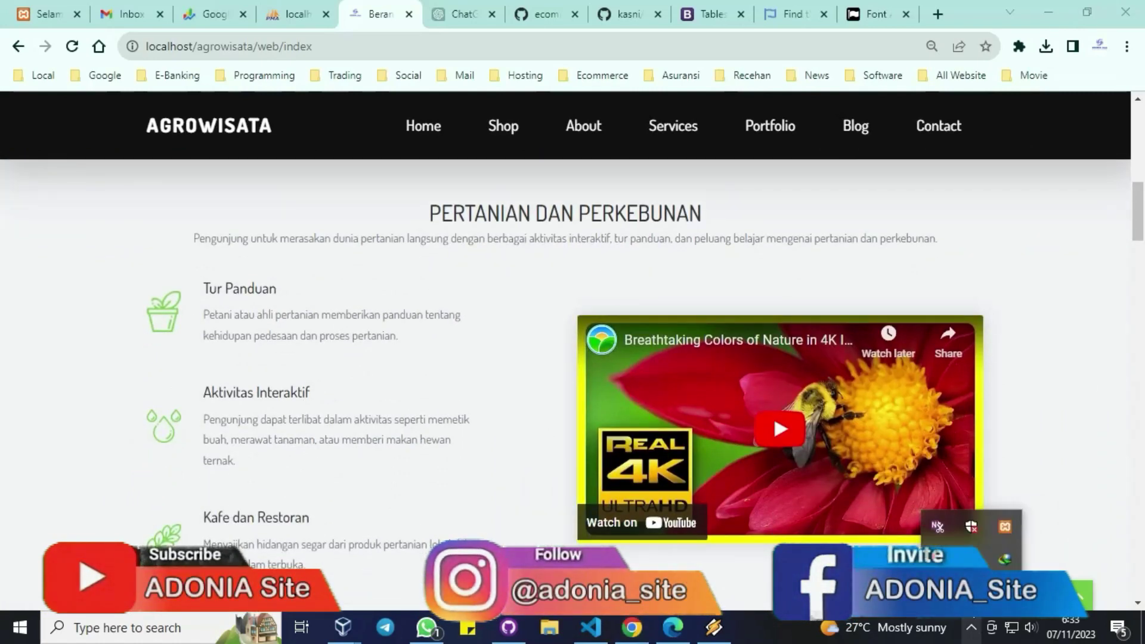
{"action": "left_click", "coordinate": [1004, 559]}
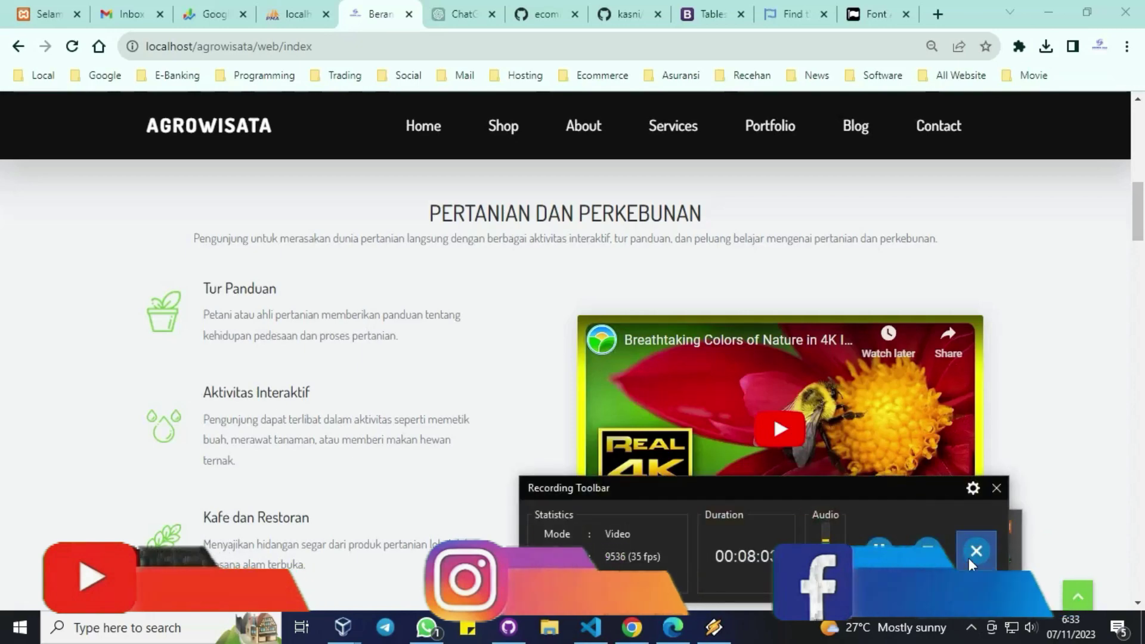